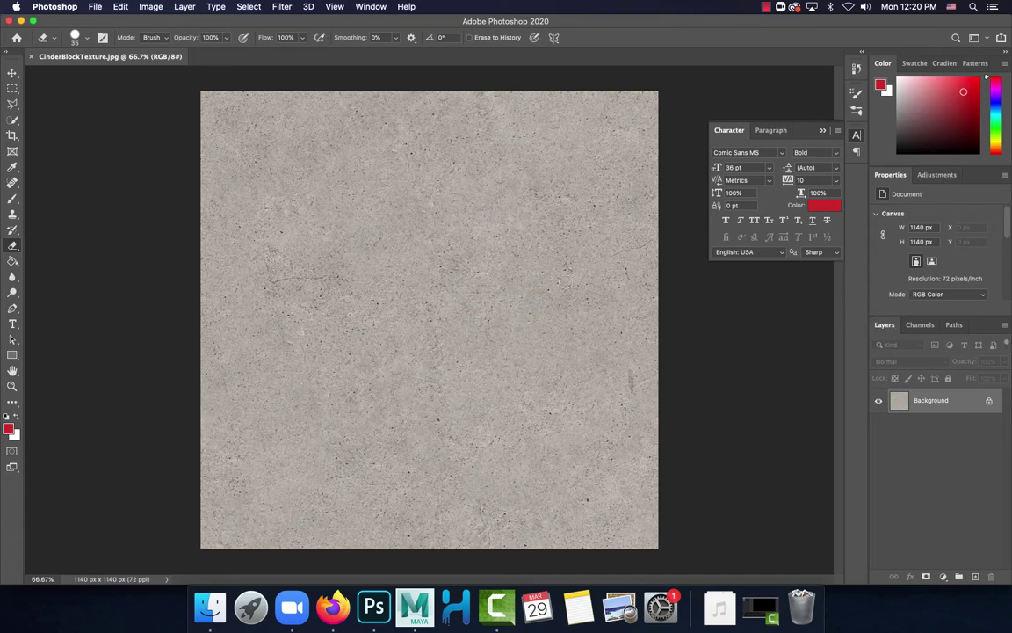
Switch to Firefox and read the notes on Desaturate, Levels and the procedure for creating a specular map from a diffuse map
click(334, 606)
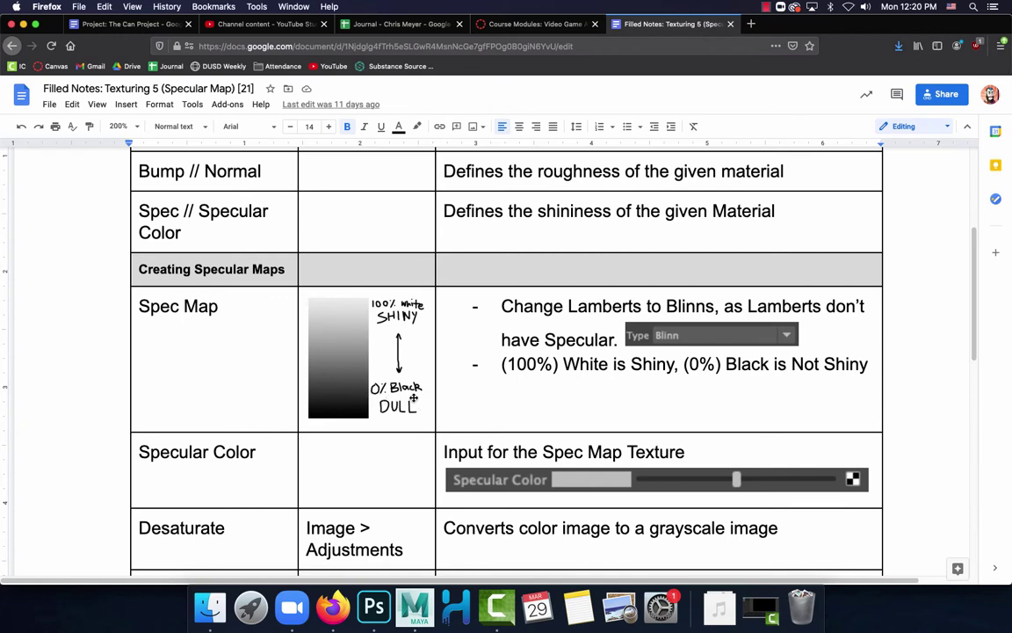
scroll(414, 401, down, 3)
scroll(414, 400, down, 2)
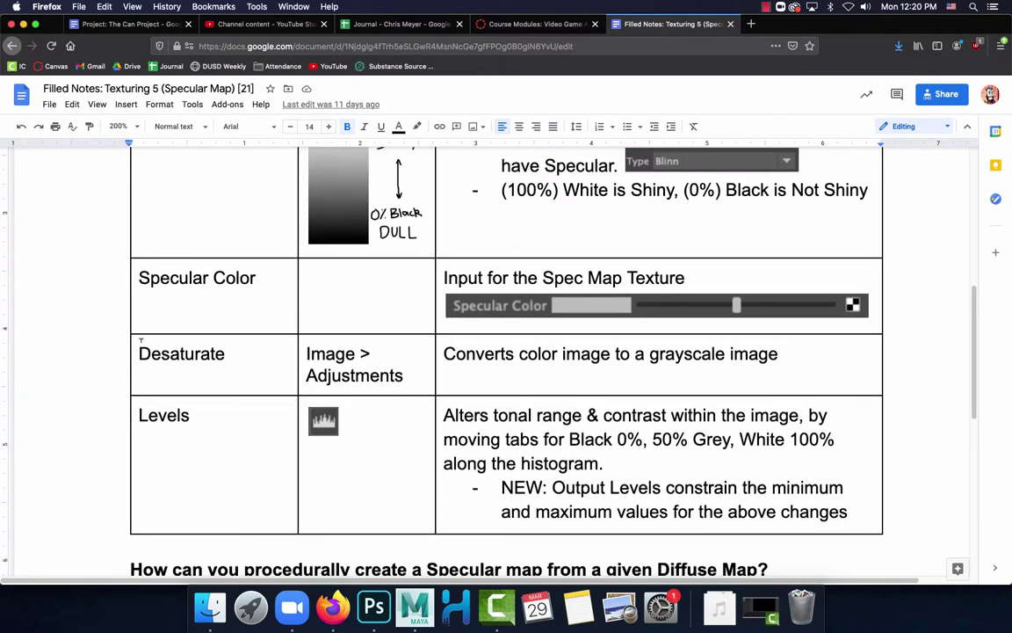
scroll(373, 418, down, 4)
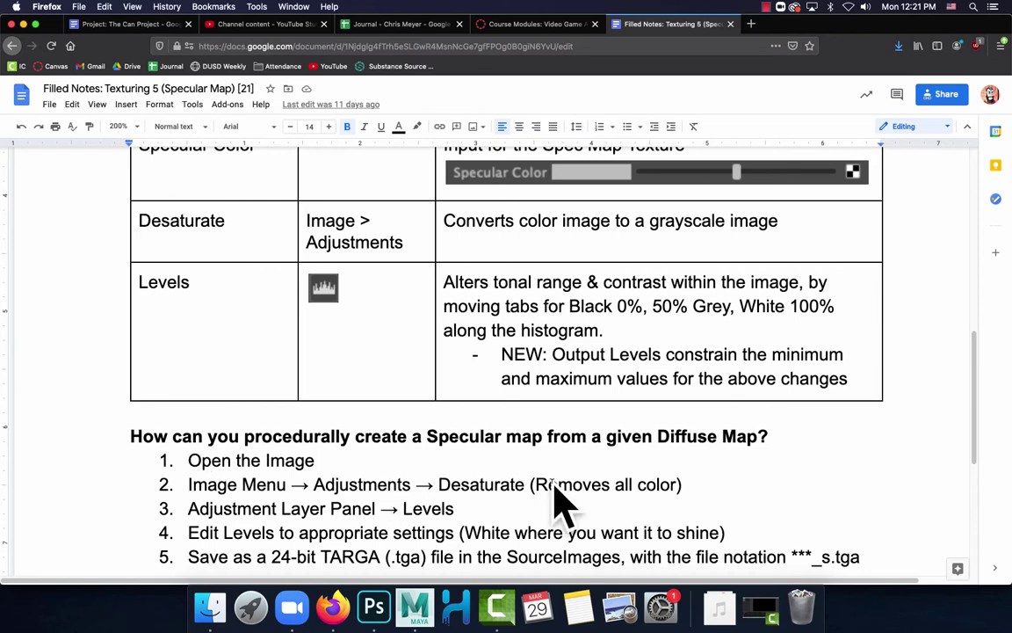
Switch to Photoshop and desaturate the CinderBlockTexture.jpg image
click(374, 606)
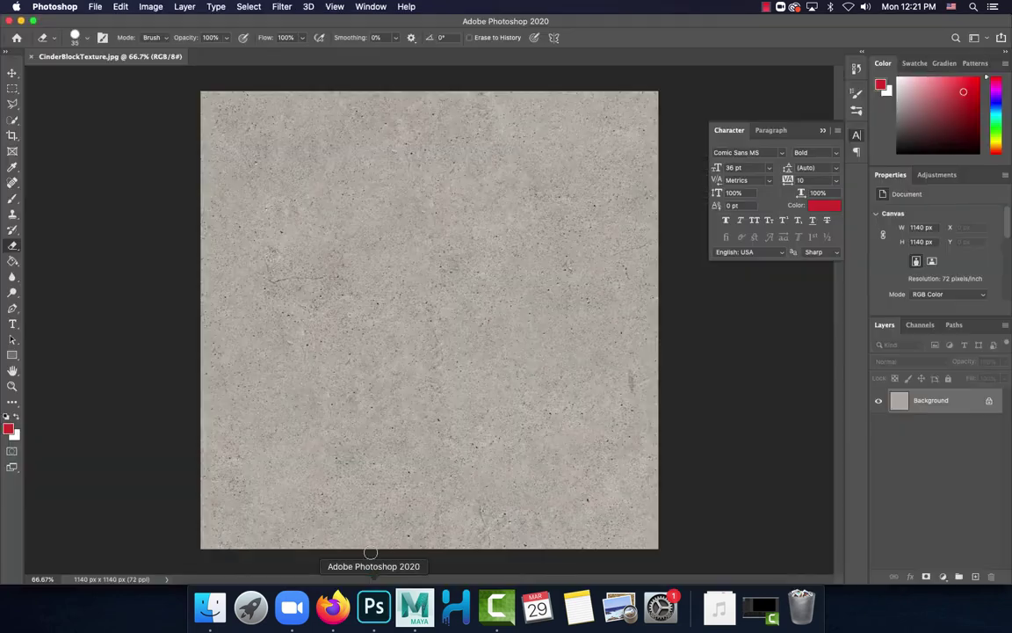
click(143, 8)
mouse_move(175, 41)
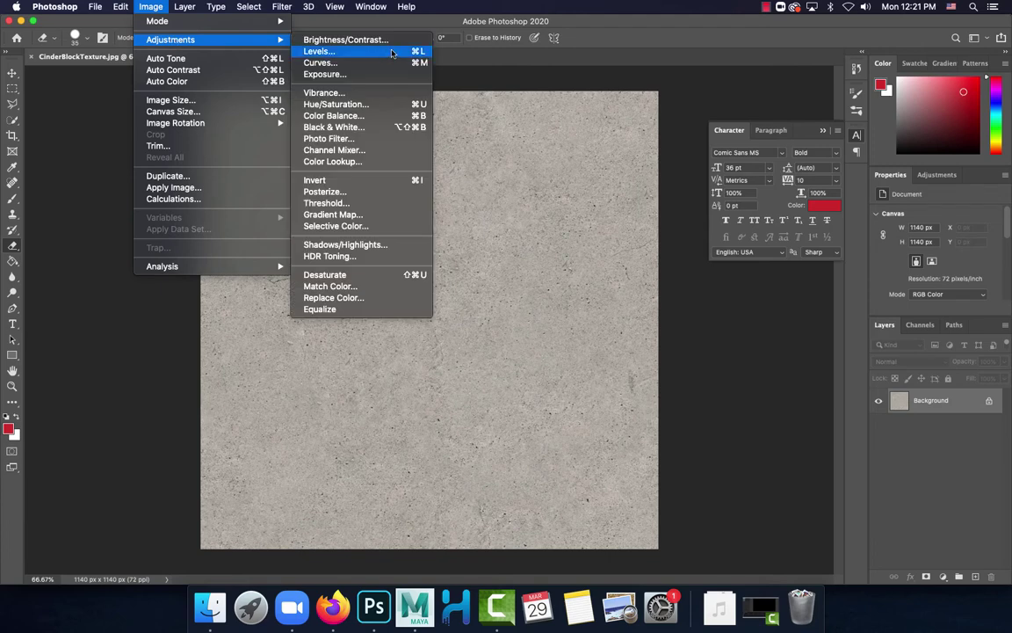
click(379, 275)
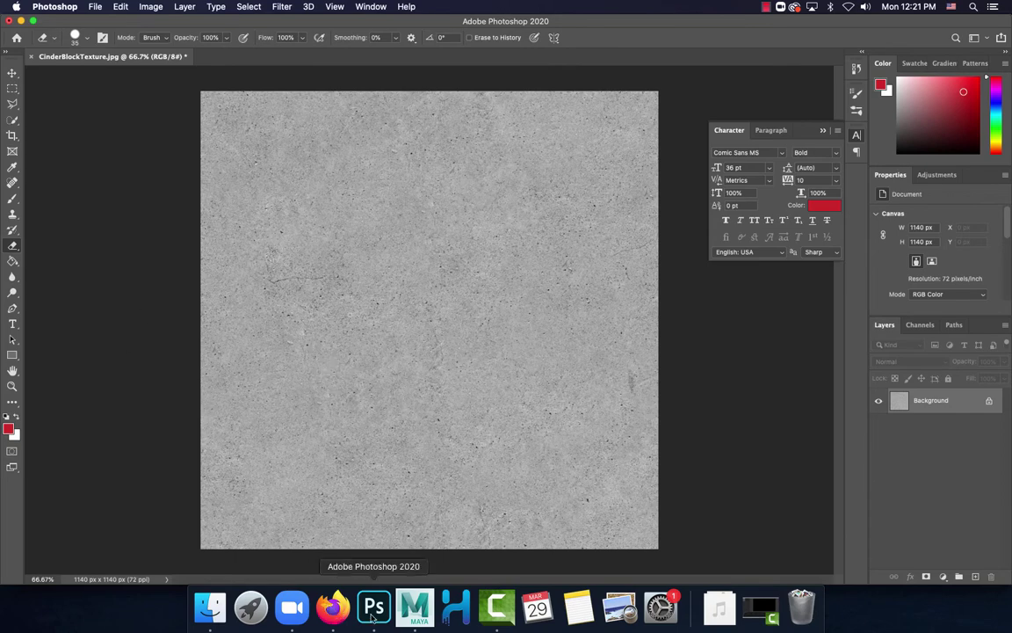
Check the next procedure item in the Firefox notes and add a Levels adjustment layer above the Background in Photoshop
click(332, 607)
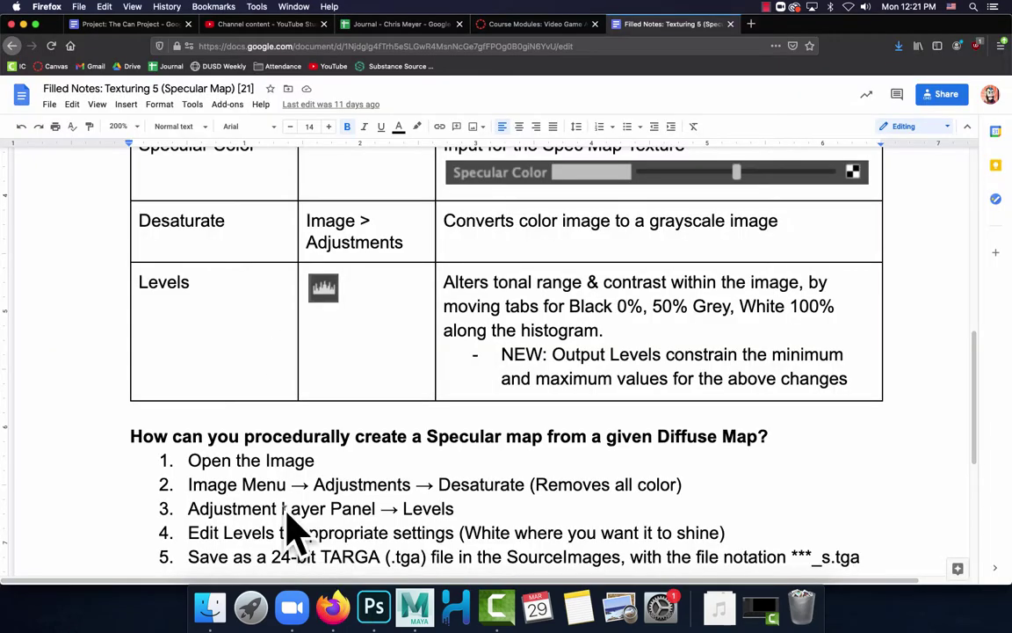
click(374, 607)
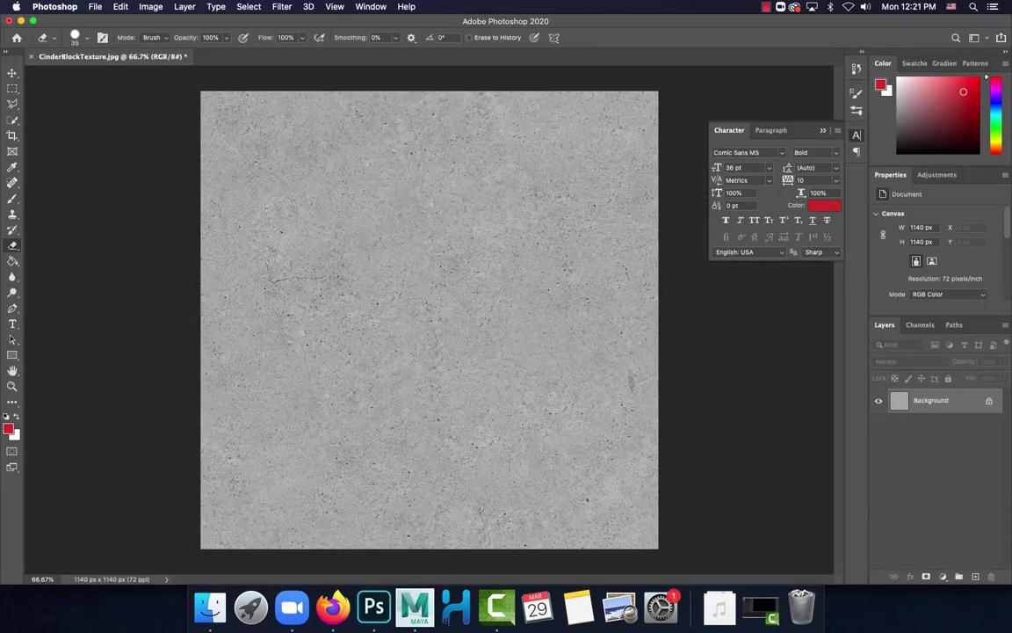
click(937, 174)
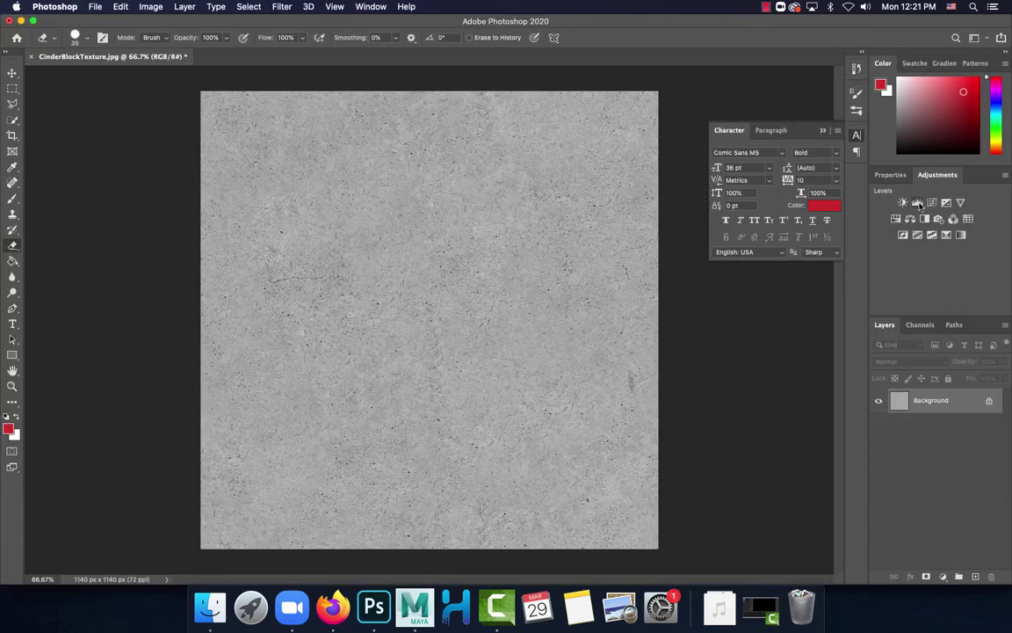
click(920, 204)
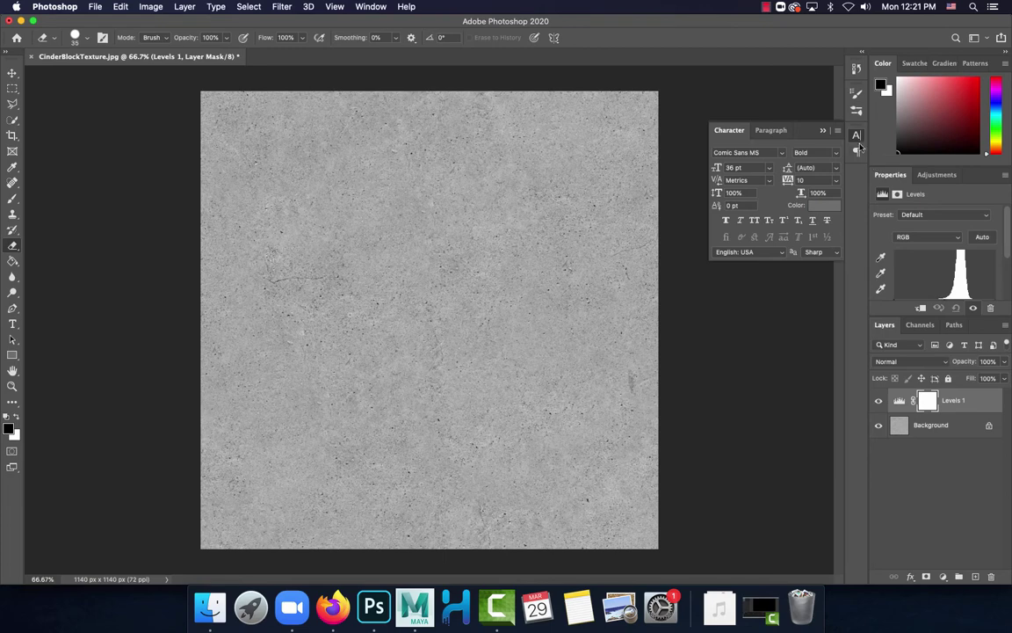
Collapse the Character panel and enlarge the Properties panel to expose the Levels histogram with its input and output sliders
click(771, 128)
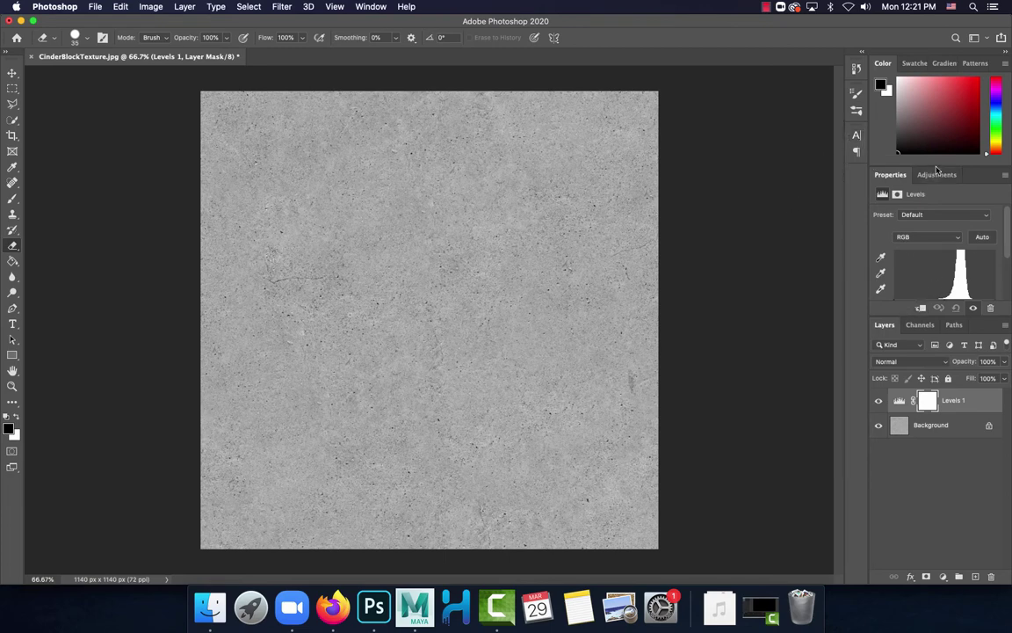
drag(936, 166, 936, 135)
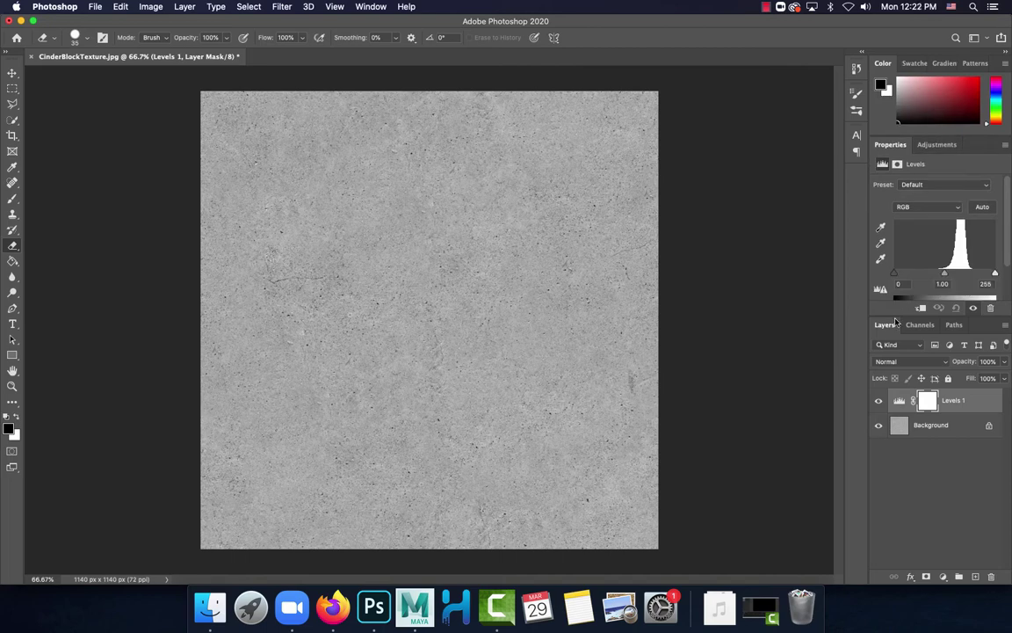
drag(883, 315, 882, 325)
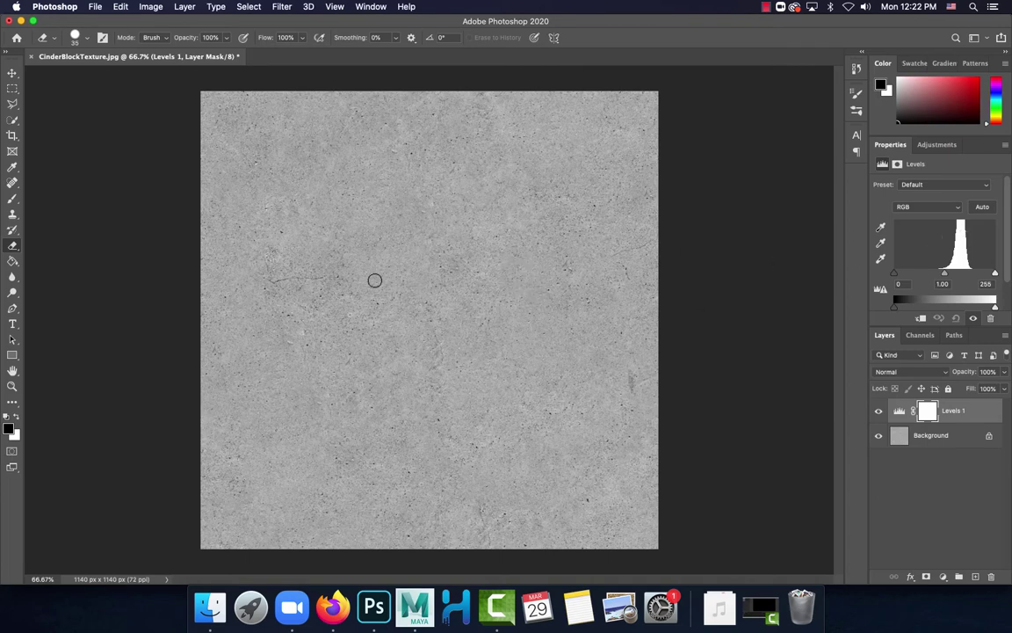
Review the Spec Map notes in Firefox on how white and black relate to shininess, and return to Photoshop
click(332, 607)
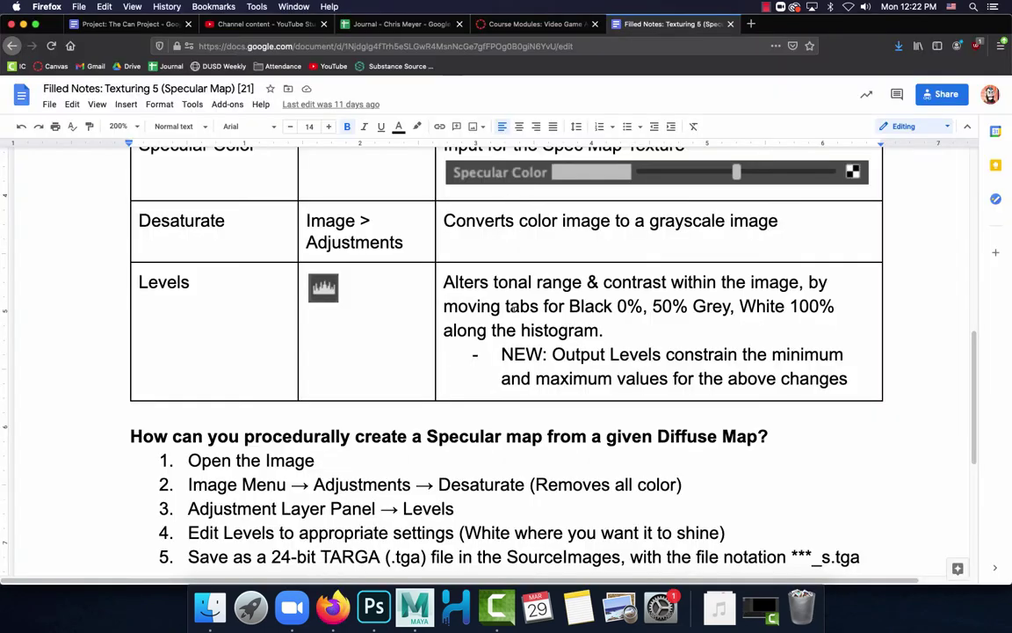
scroll(519, 338, up, 5)
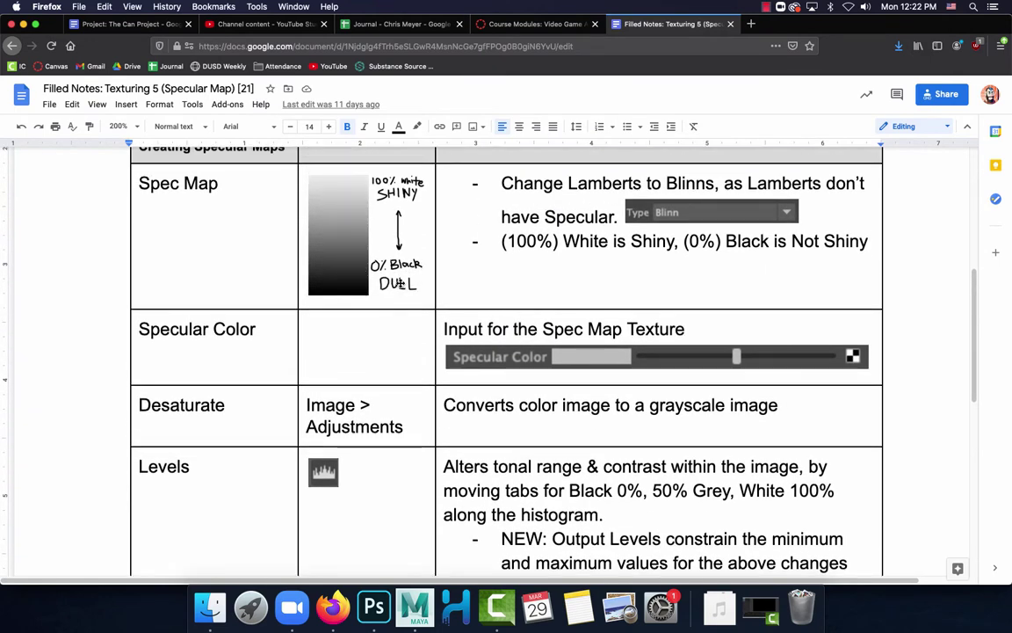
click(373, 606)
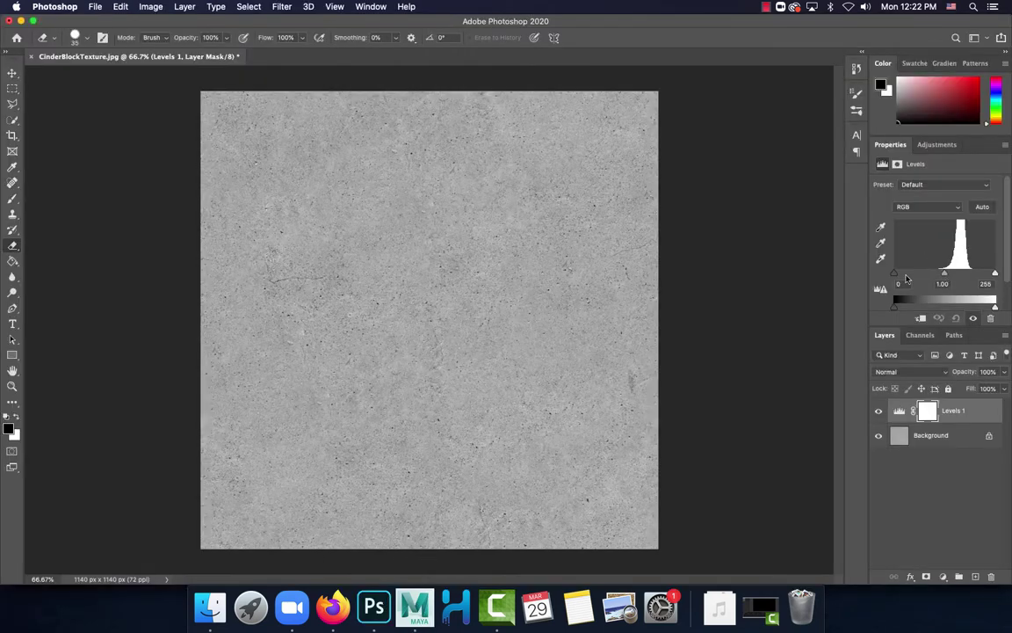
Set the Levels adjustment's black input to 172 and its white input to 188
drag(894, 273, 955, 274)
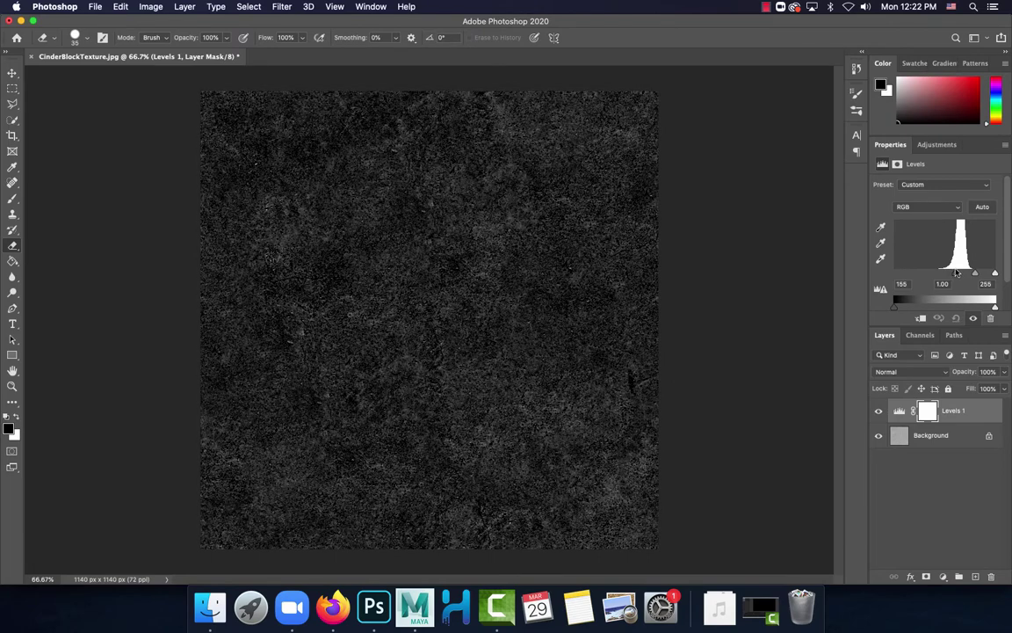
drag(995, 274, 963, 278)
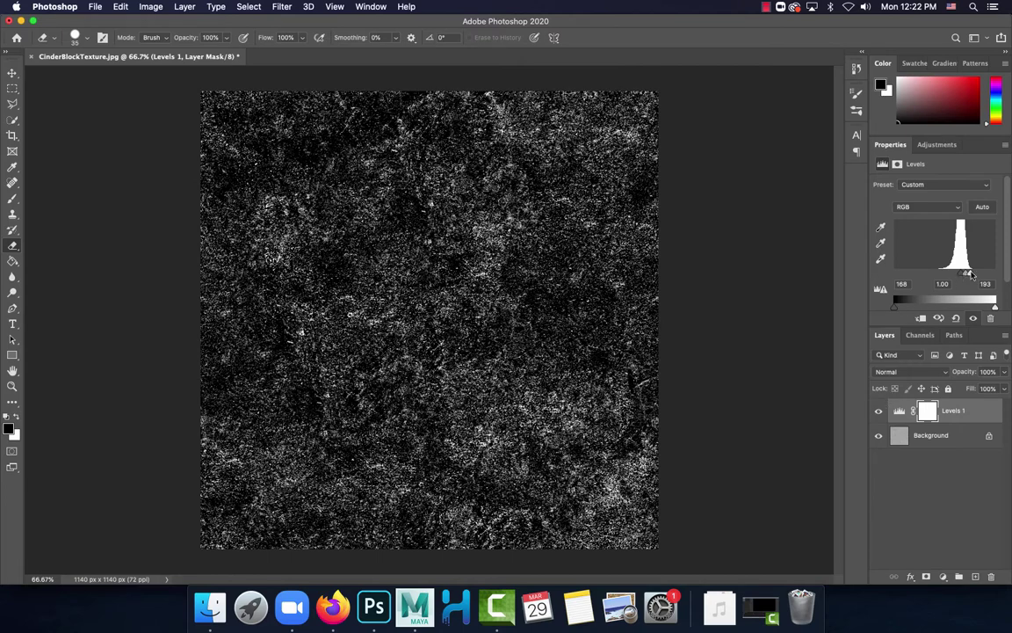
key(backslash)
drag(967, 278, 966, 276)
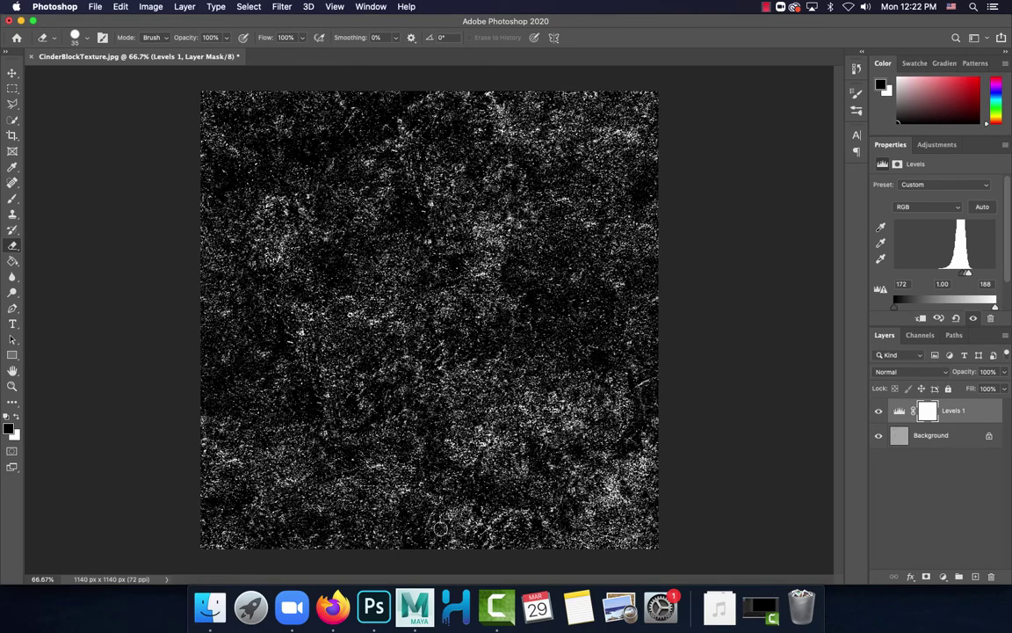
Compare the image with the Levels layer hidden and shown, and set the black input to 176
click(878, 412)
click(879, 413)
drag(963, 276, 965, 279)
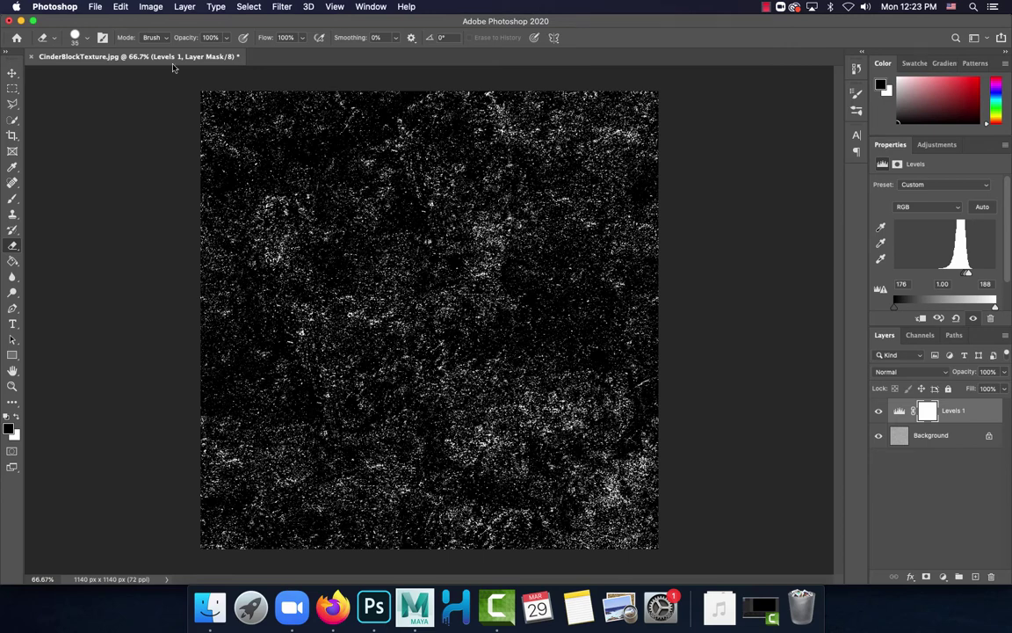
Compare the original texture with the edited map through the document history, returning to the latest Modify Levels Layer state
click(857, 70)
click(725, 83)
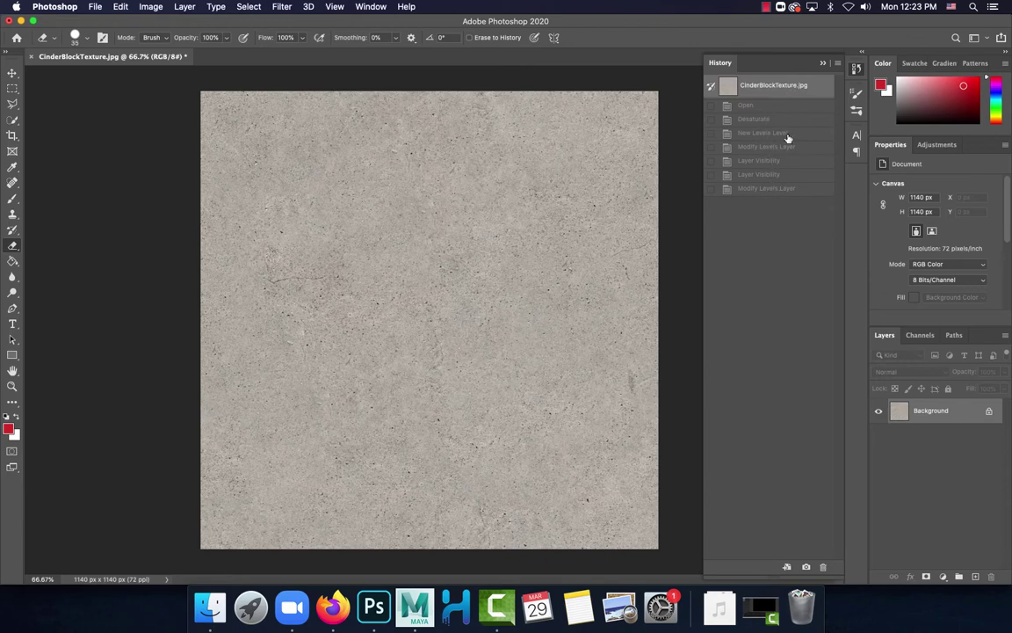
click(781, 191)
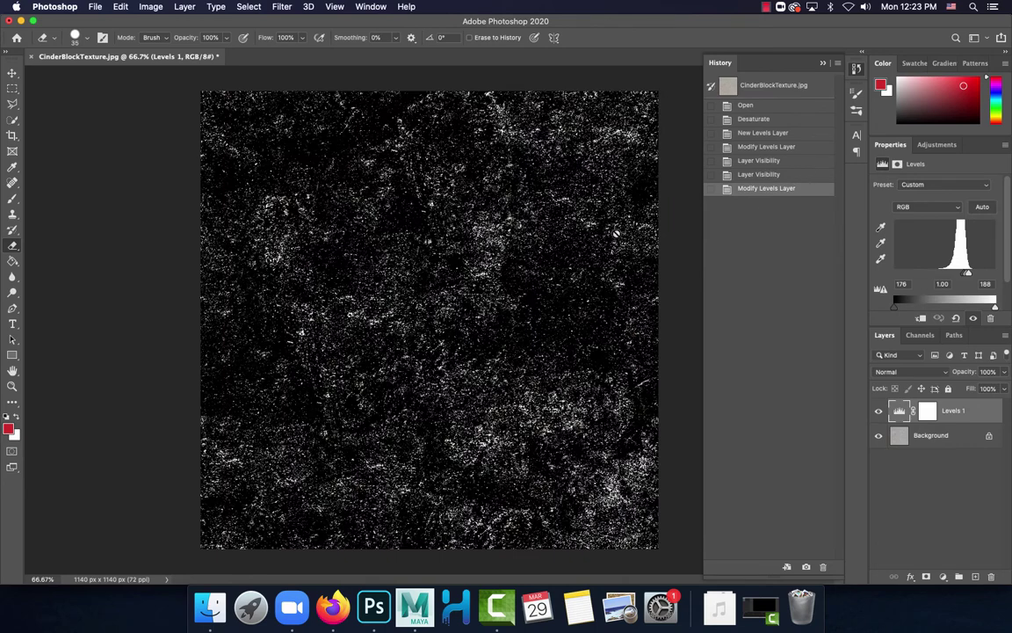
click(772, 63)
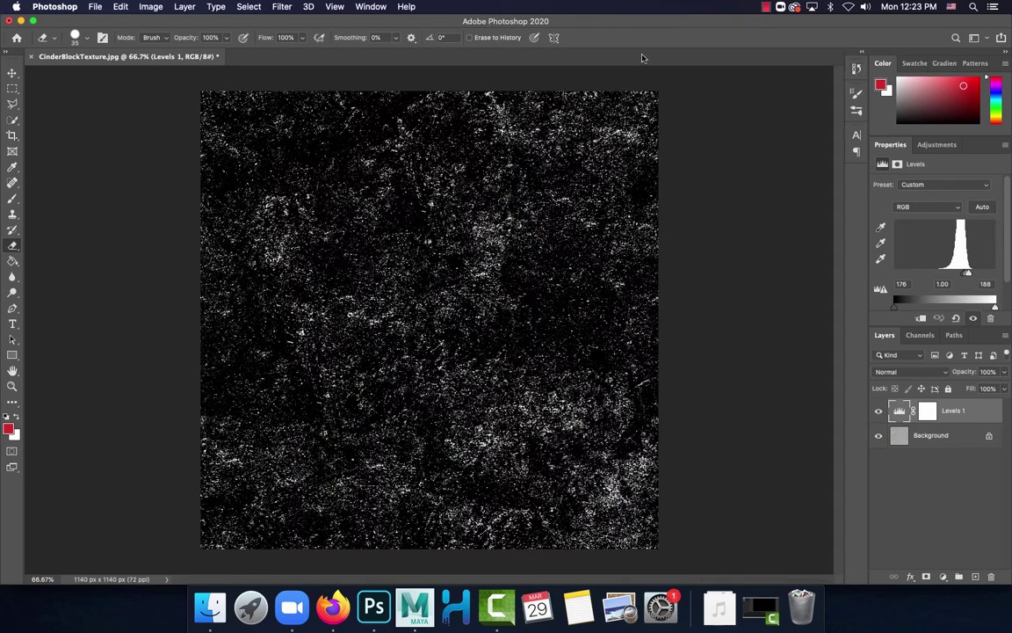
Save a Targa copy of the specular map as CinderBlockTexture_S.tga in the sourceimages folder
click(95, 7)
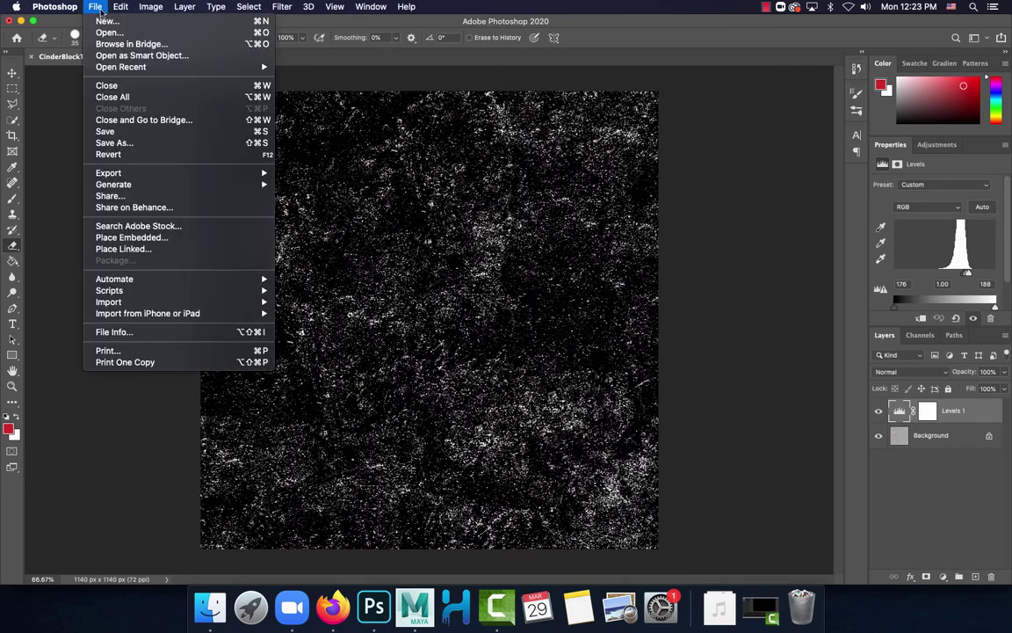
click(182, 146)
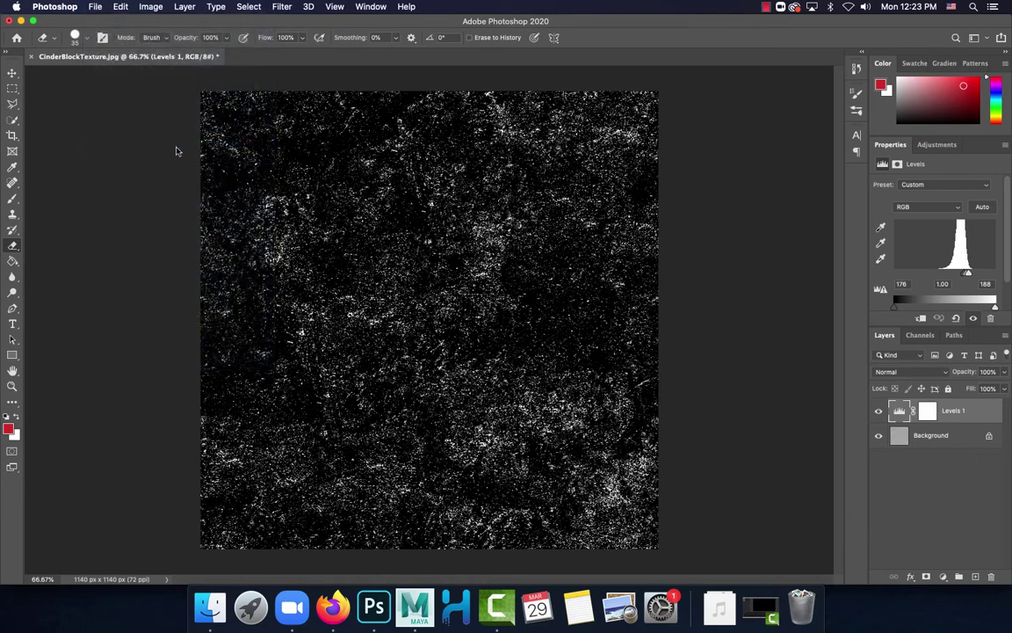
click(604, 359)
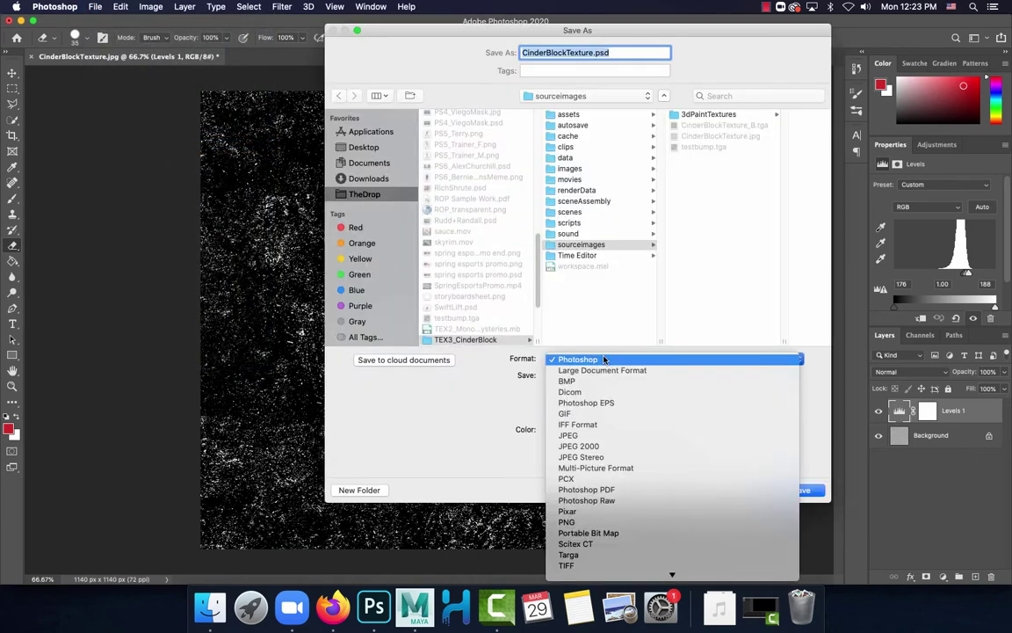
click(615, 556)
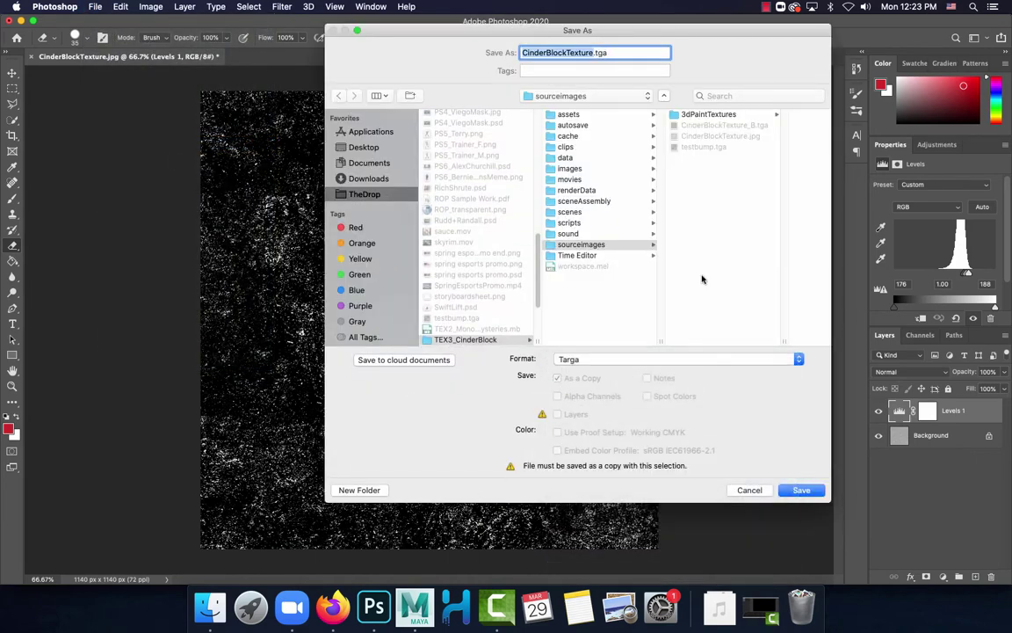
click(727, 138)
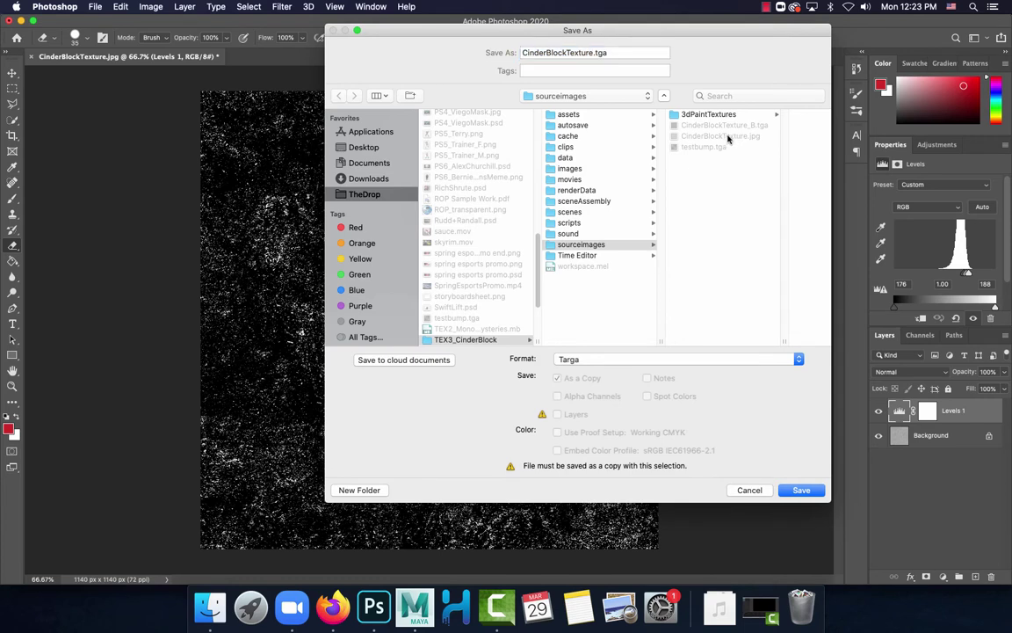
click(592, 52)
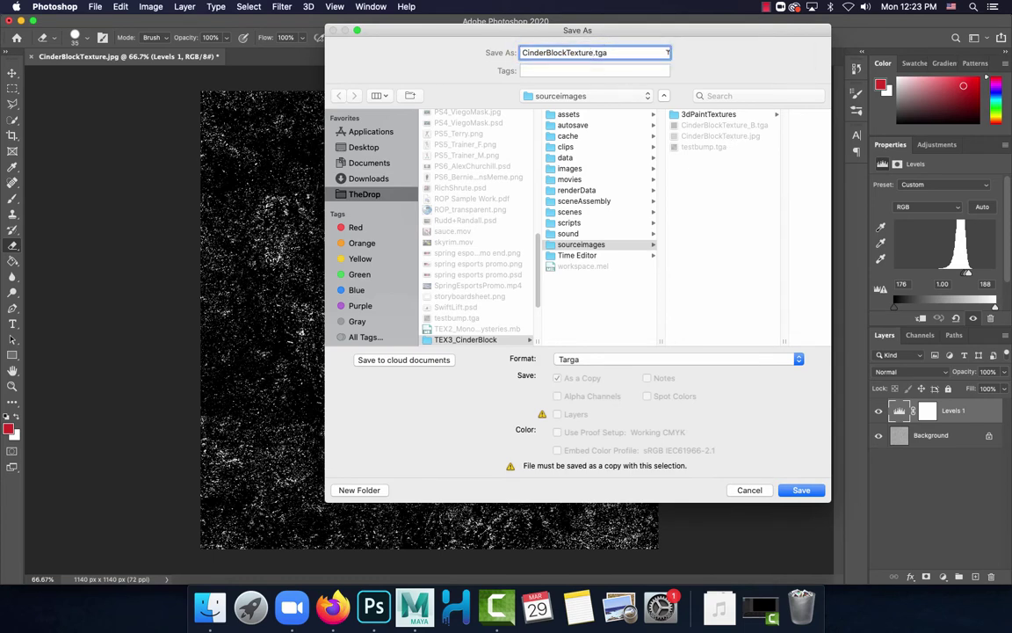
text(_S)
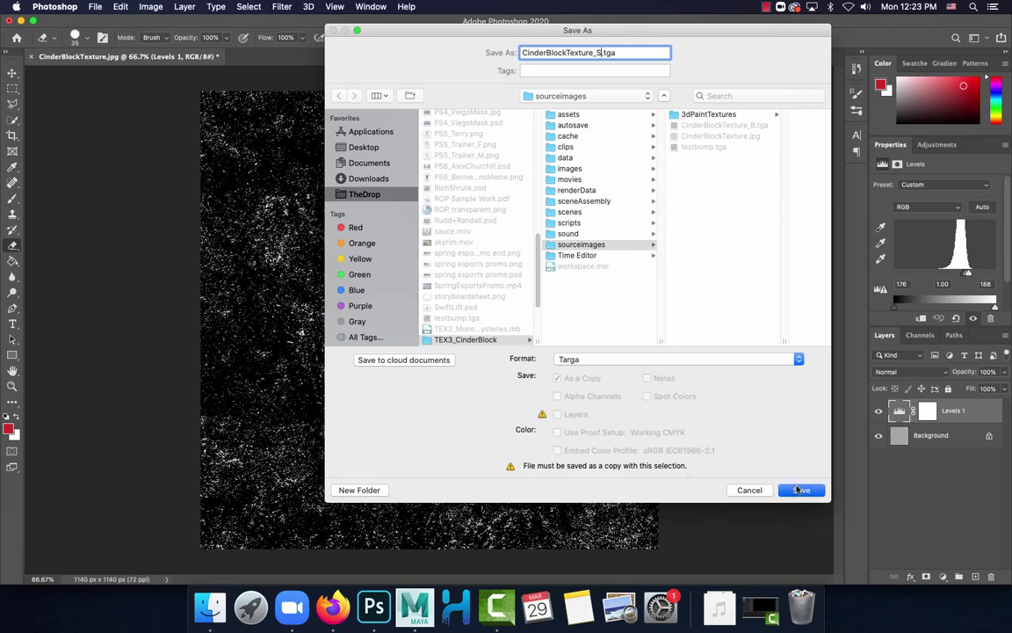
click(798, 494)
click(547, 211)
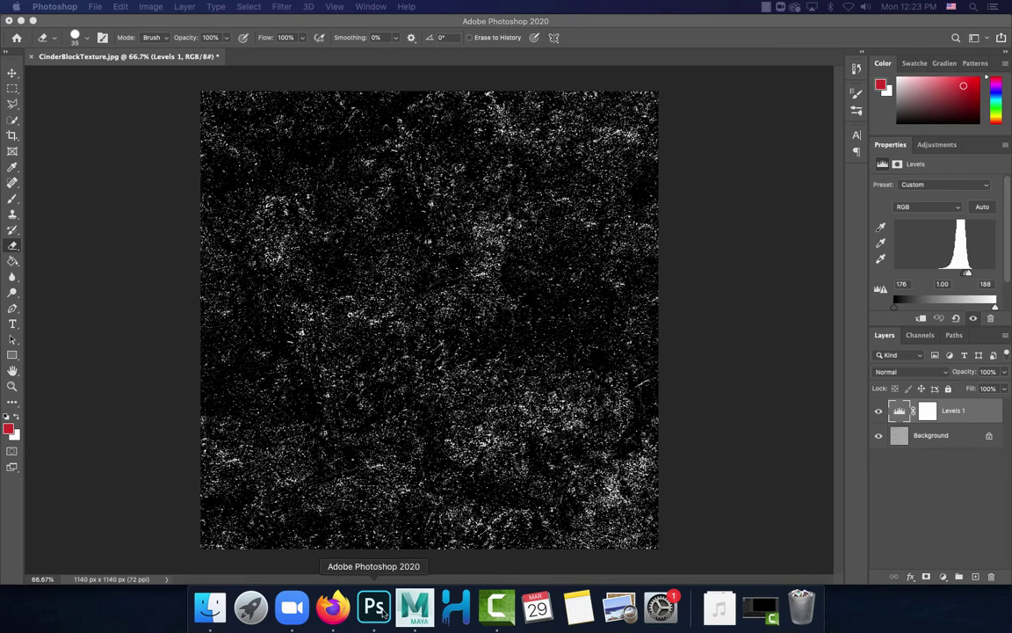
Switch to Maya, open the cinder block's material attributes and keep the material type as Blinn
click(415, 608)
drag(642, 269, 383, 243)
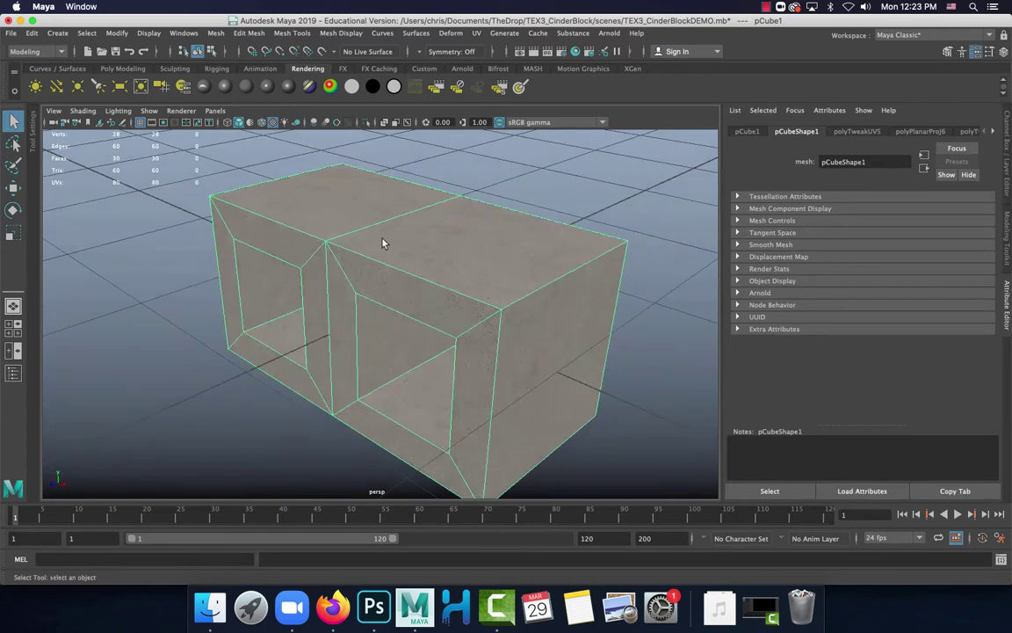
right_click(374, 231)
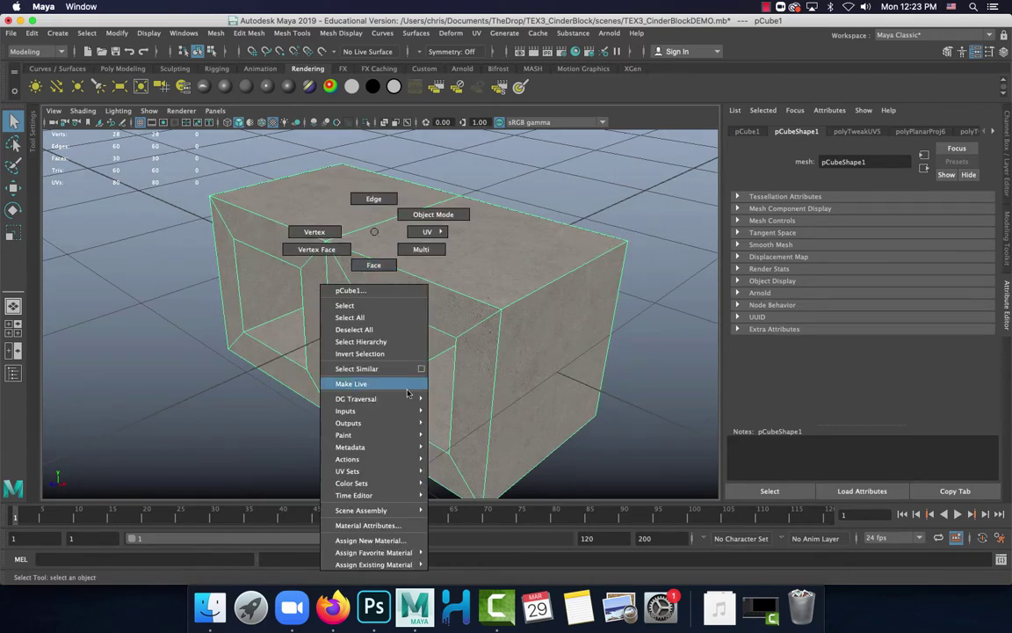
click(410, 524)
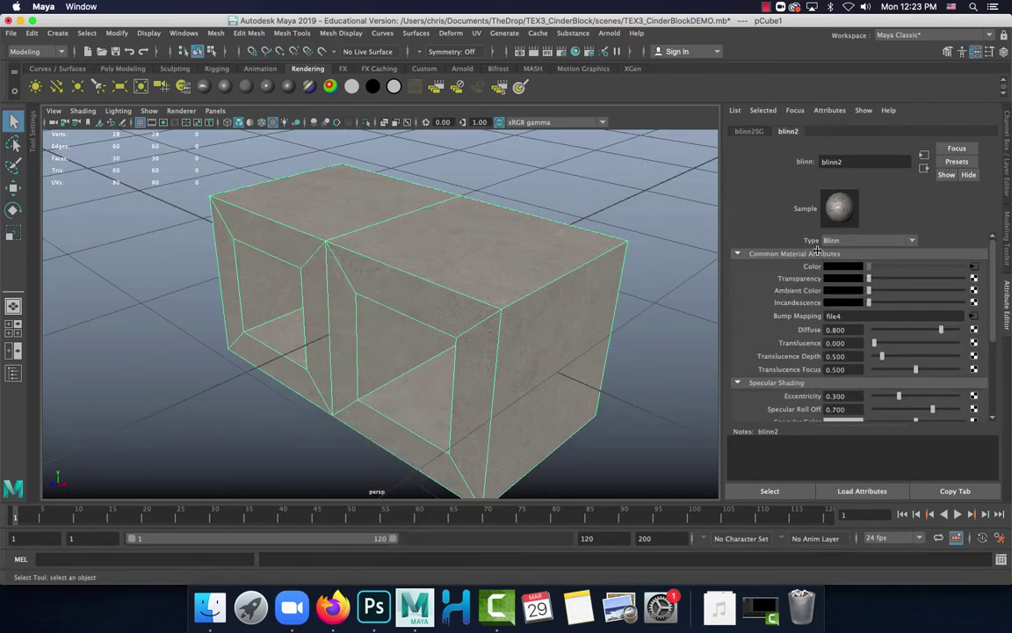
click(898, 242)
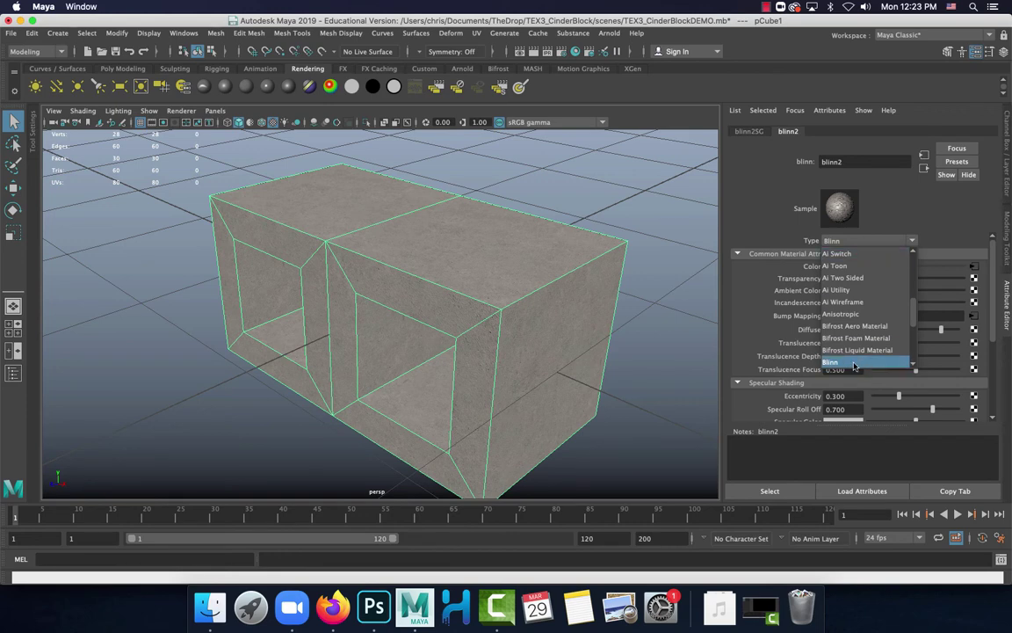
click(873, 243)
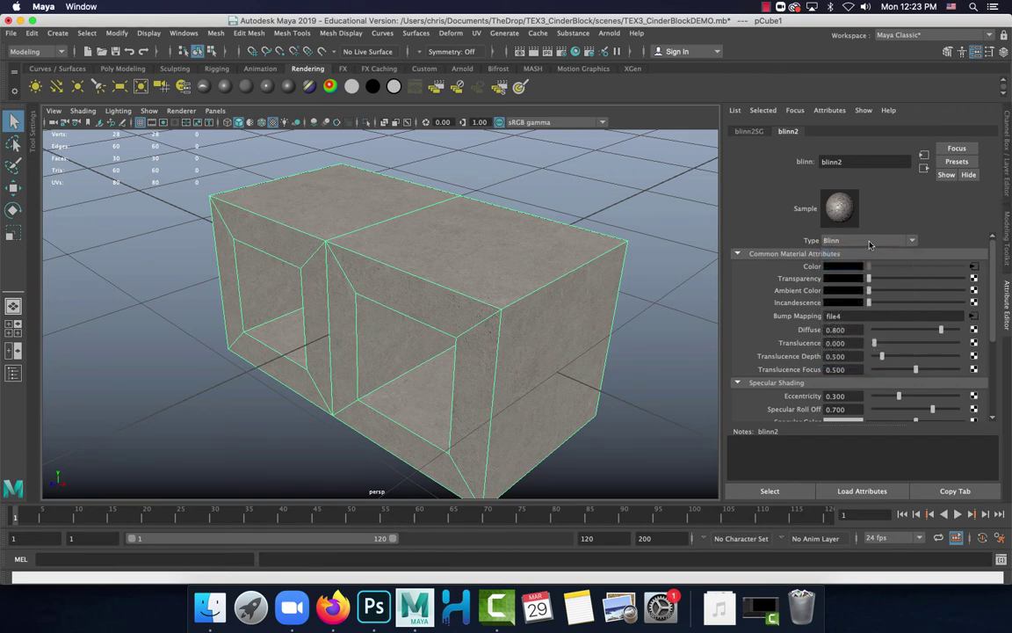
Map a File texture to the Blinn material's Specular Color and load CinderBlockTexture_S.tga from the sourceimages folder
scroll(790, 299, down, 5)
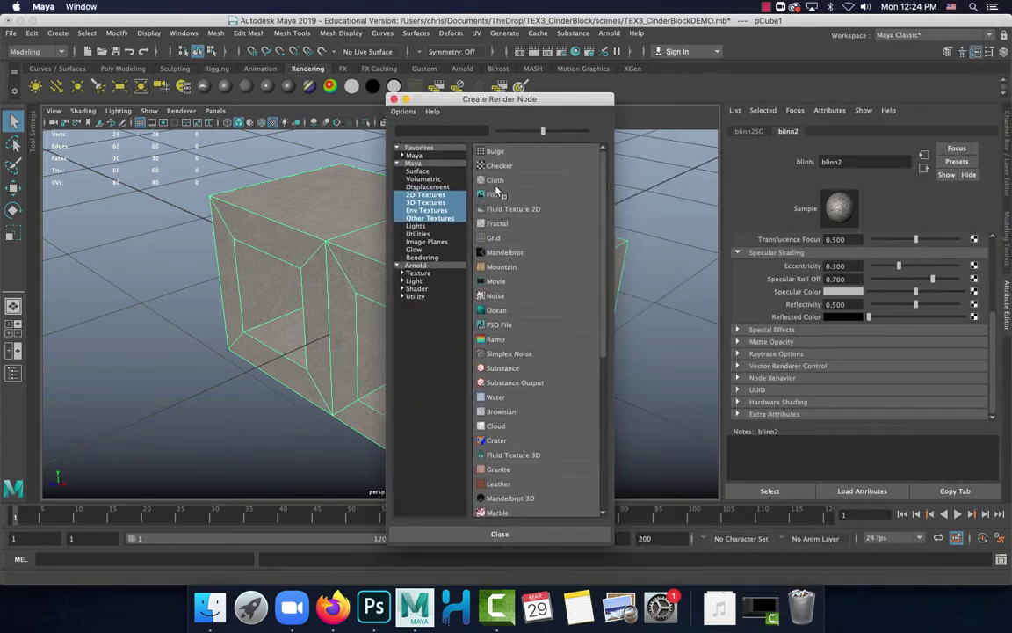
click(495, 192)
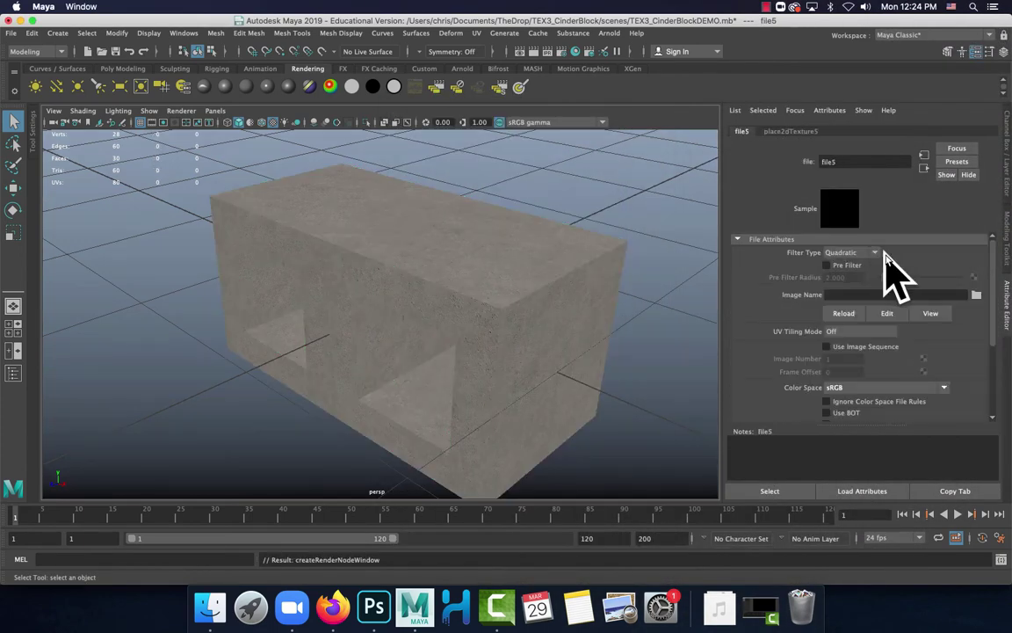
click(976, 296)
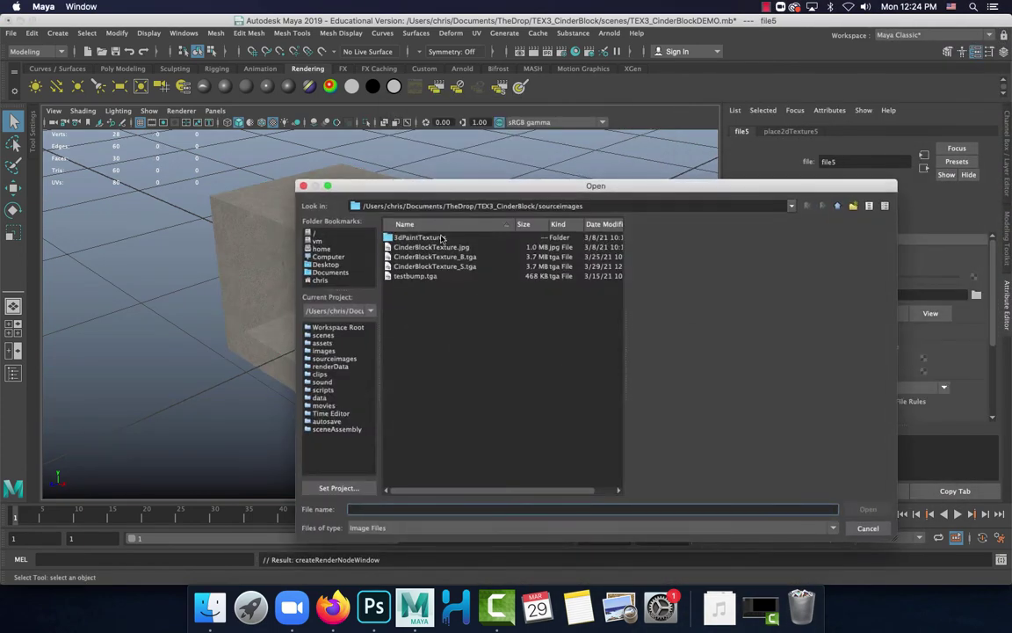
click(448, 266)
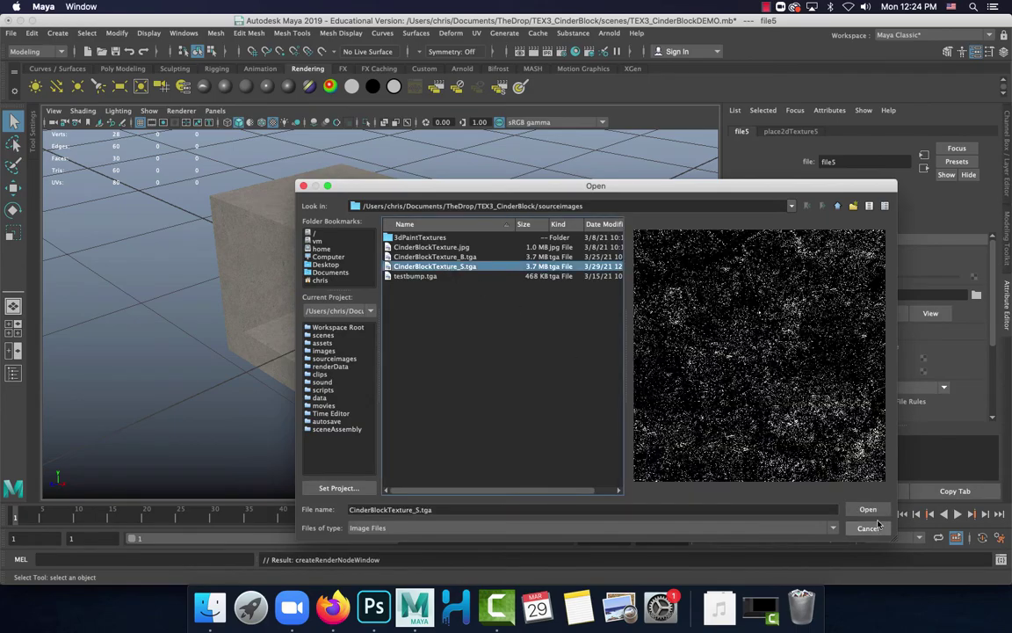
key(Return)
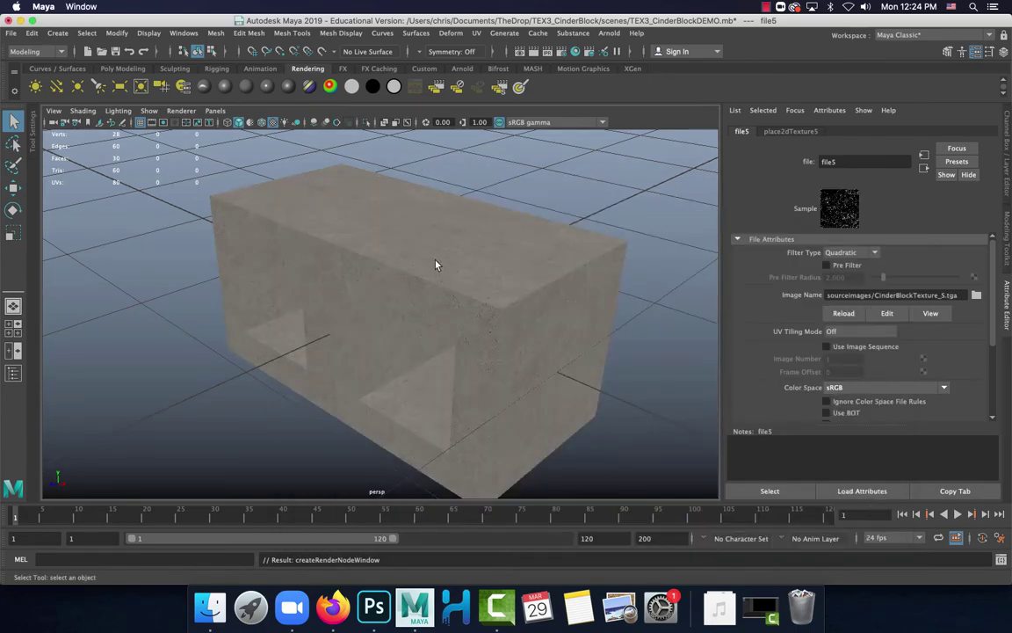
Examine the cinder block's top and side surfaces from several angles and distances to check the specular shine
scroll(577, 389, up, 10)
drag(577, 388, 515, 383)
scroll(488, 379, down, 10)
scroll(440, 332, up, 2)
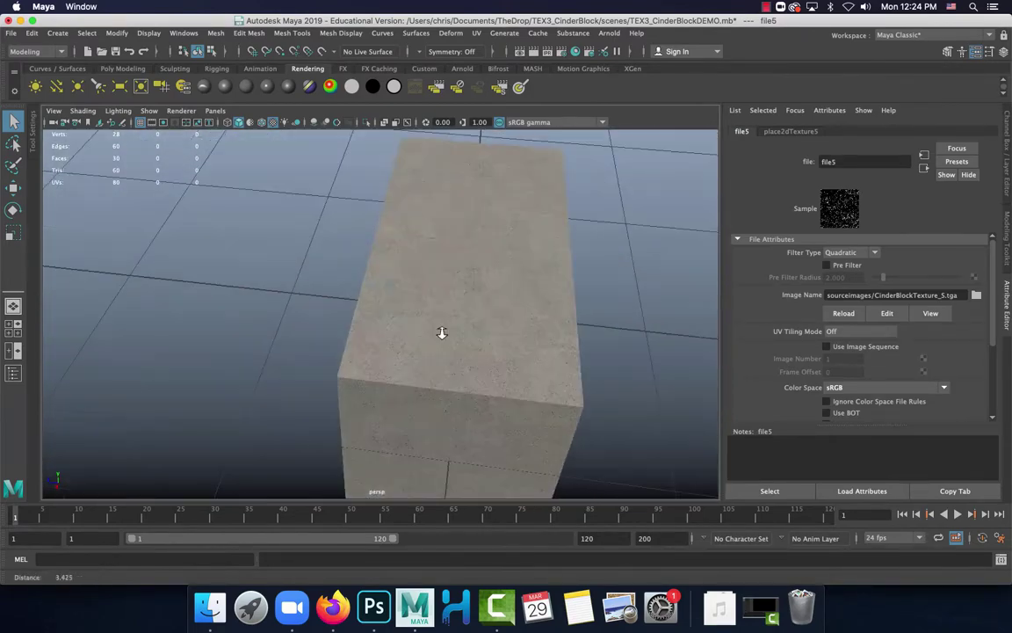
drag(449, 339, 475, 332)
drag(432, 273, 423, 324)
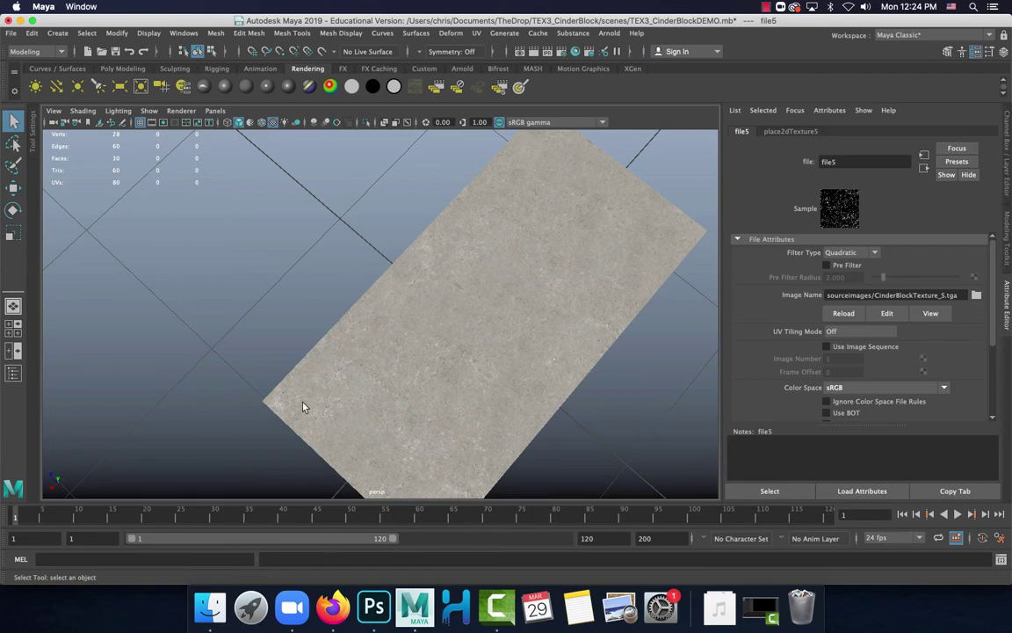
drag(469, 356, 405, 397)
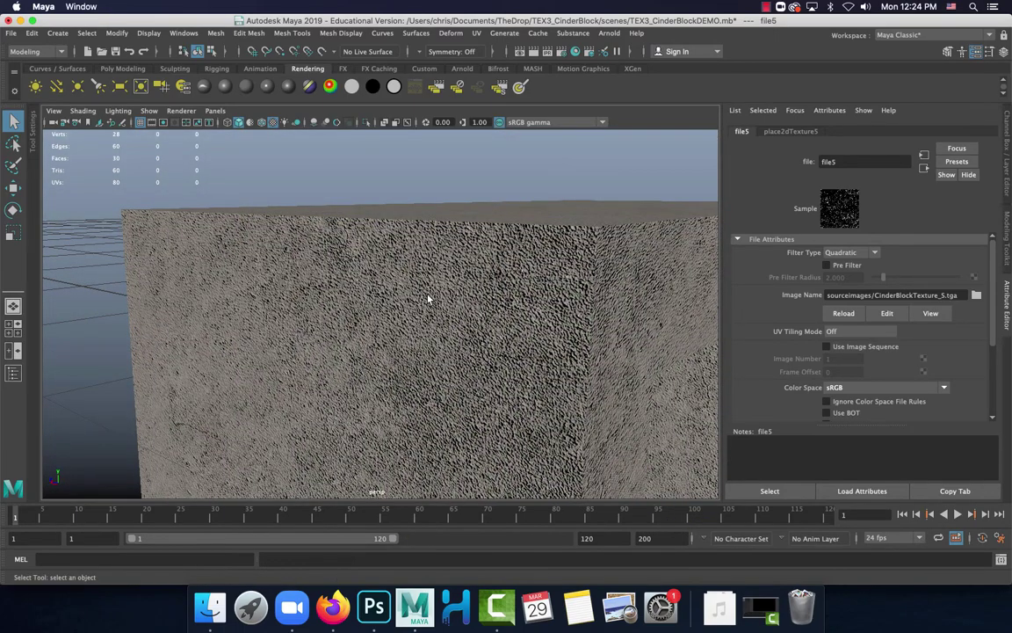
Switch to Finder and check the color, bump and specular texture files in TEX3_CinderBlock's sourceimages folder within TheDrop, then close the window
click(209, 607)
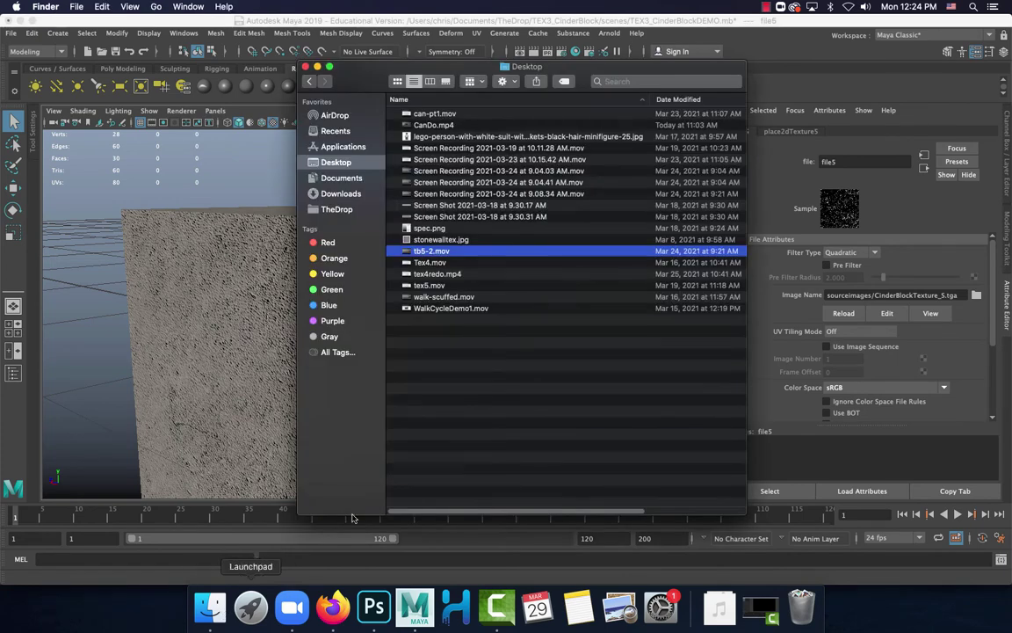
click(332, 209)
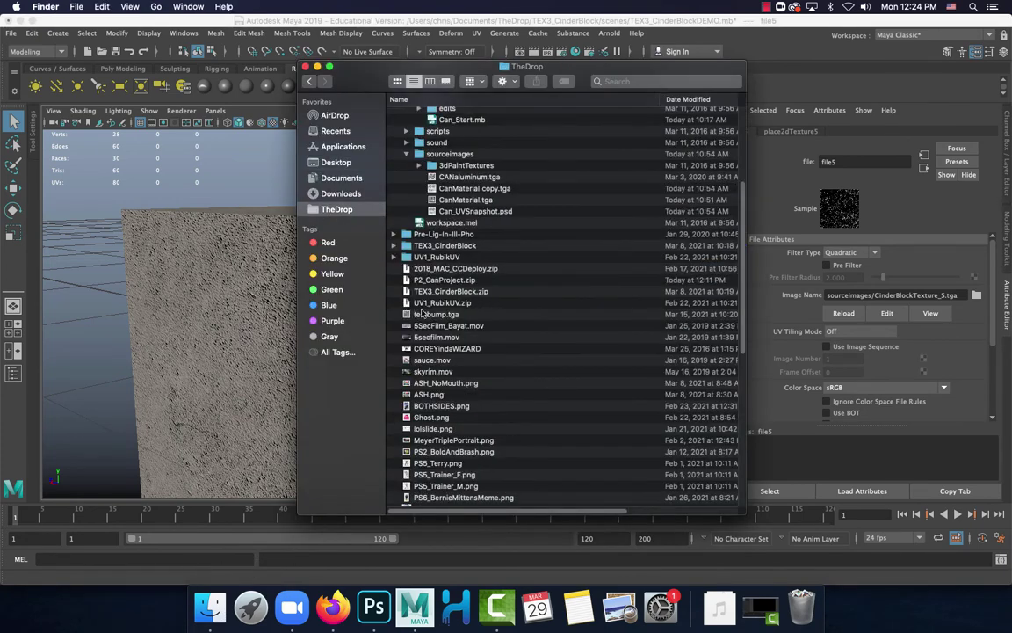
scroll(450, 180, up, 5)
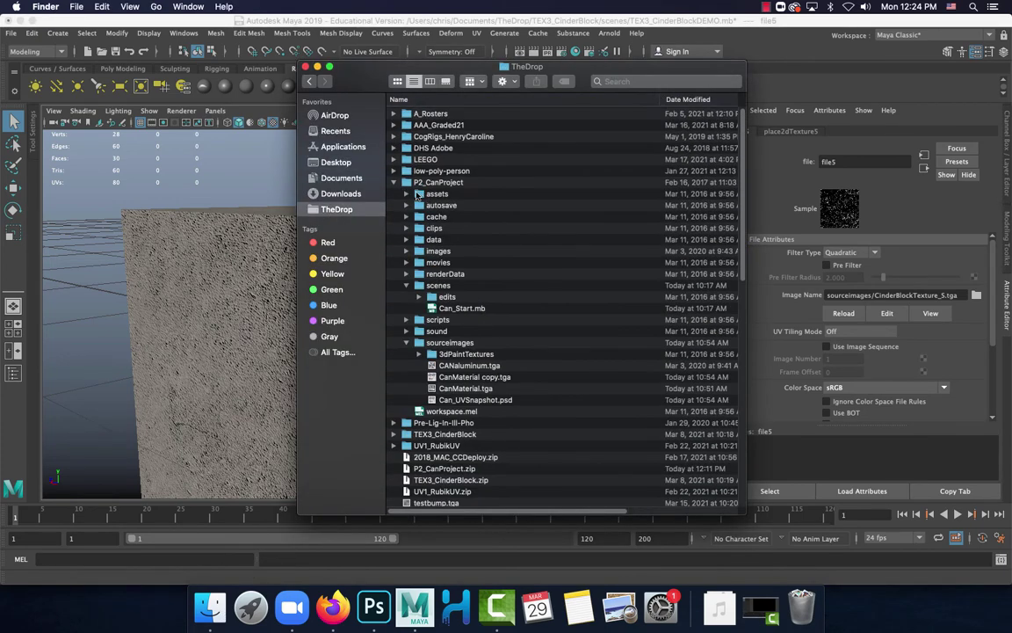
click(394, 182)
click(394, 206)
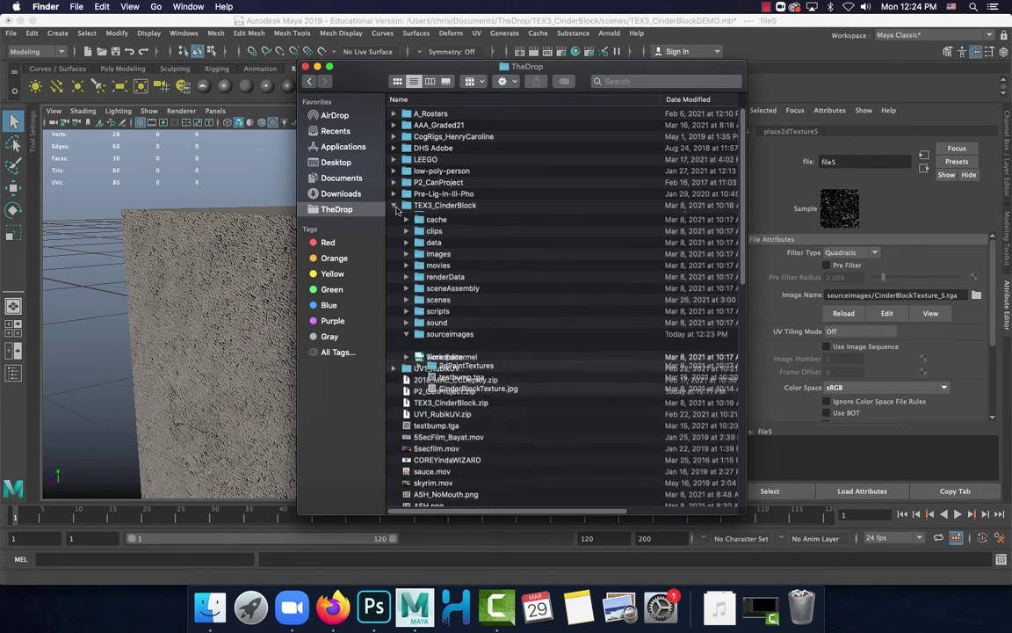
click(480, 410)
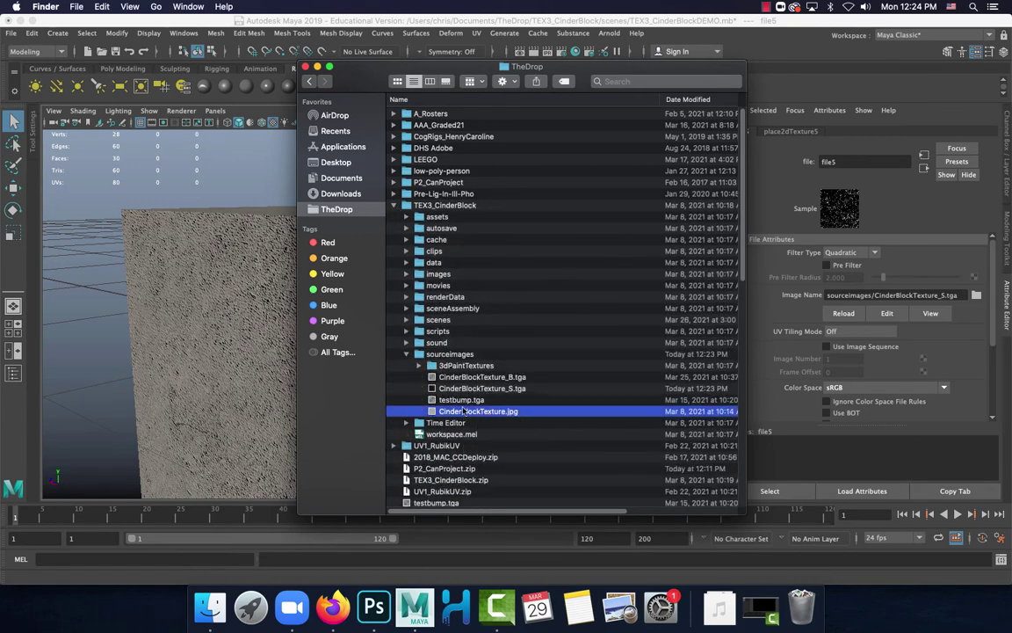
click(502, 390)
click(502, 380)
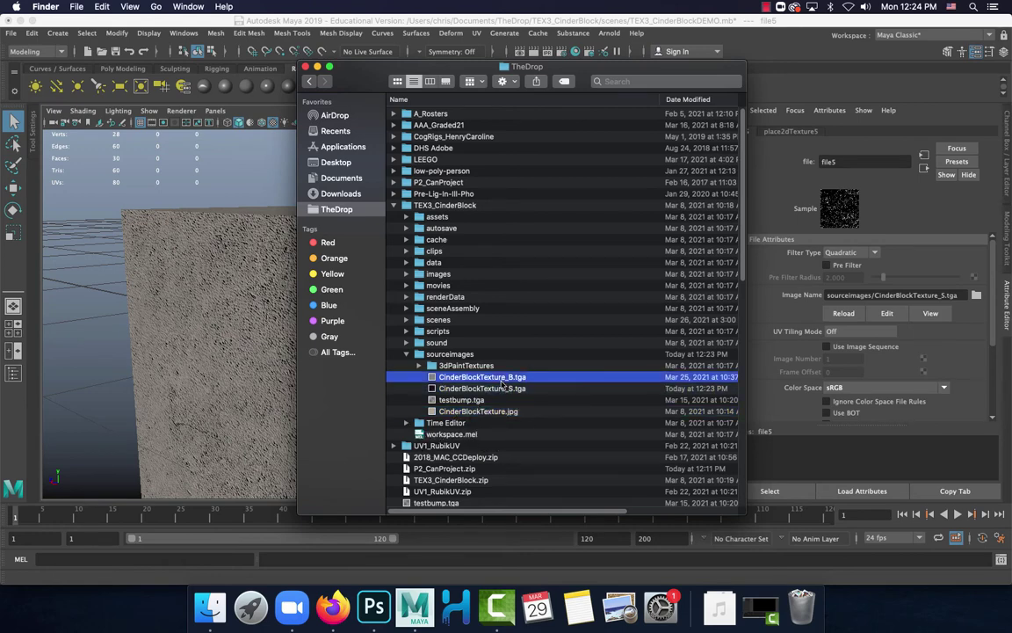
click(506, 390)
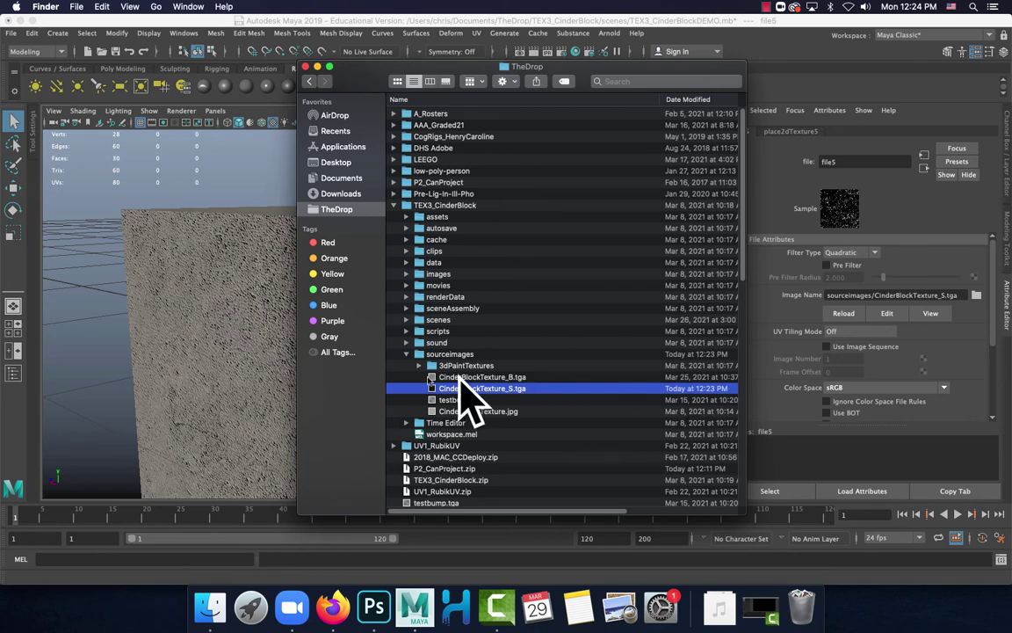
click(305, 67)
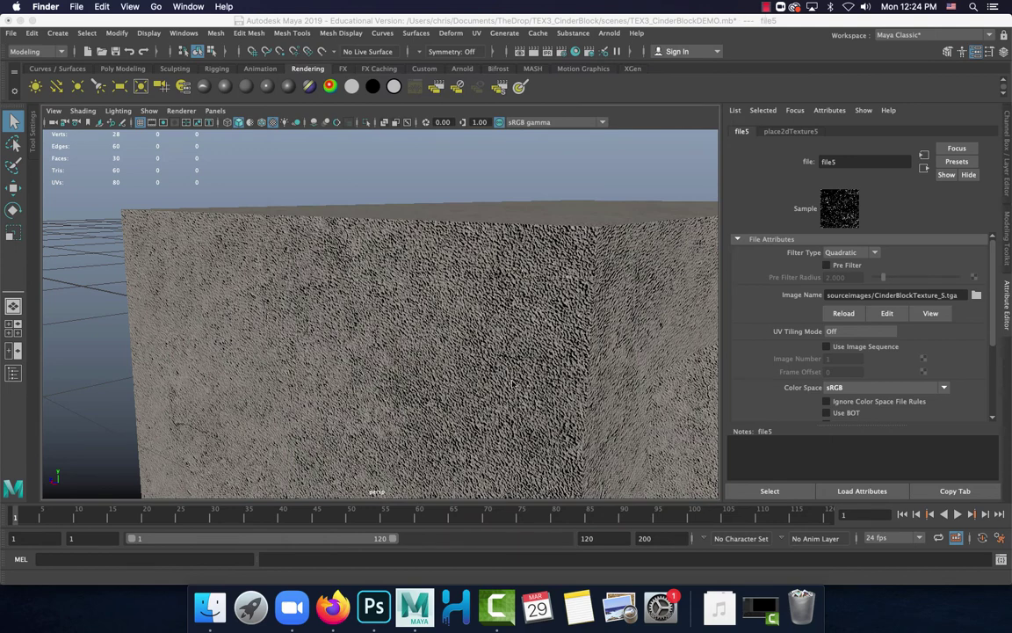
Switch to Firefox and review the Texturing 5 (Specular Map) notes, covering the material channels, spec map definitions and creation procedure
click(333, 607)
scroll(475, 346, down, 3)
scroll(476, 346, up, 5)
scroll(454, 362, down, 3)
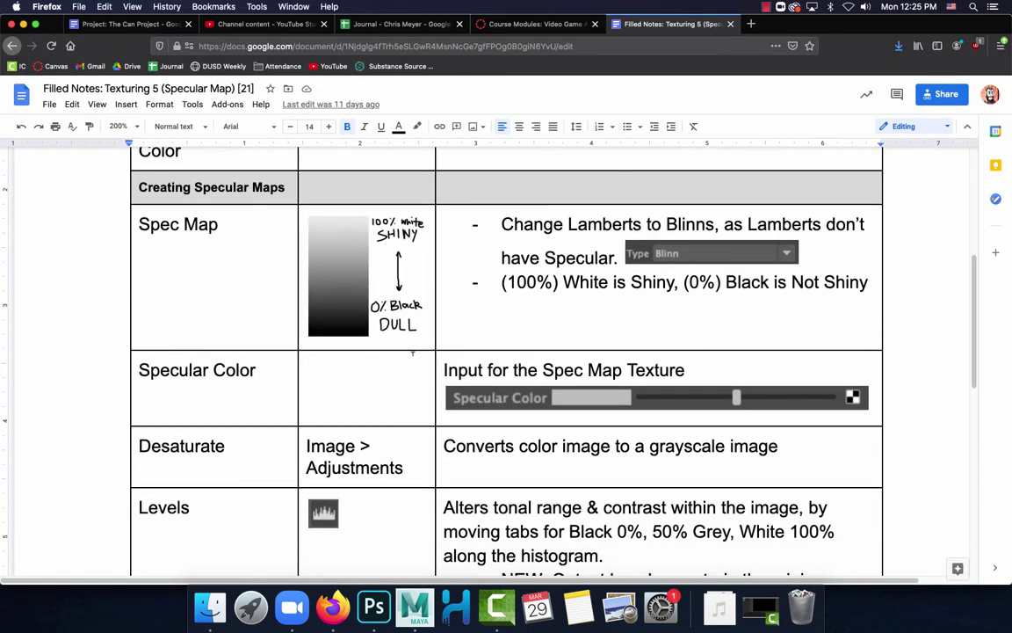
scroll(412, 352, down, 1)
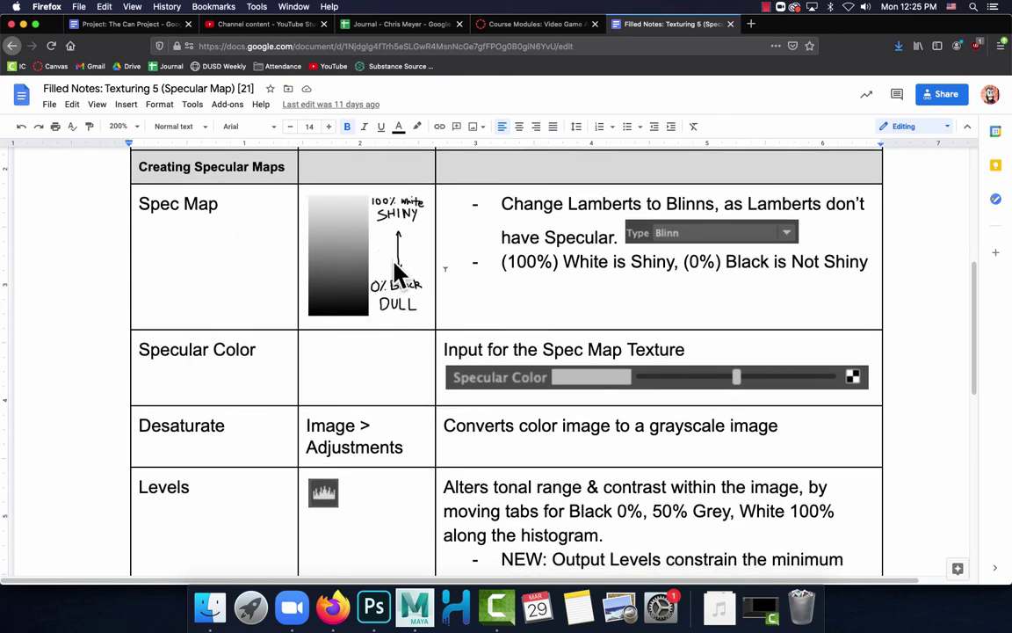
scroll(380, 445, down, 4)
scroll(350, 448, down, 3)
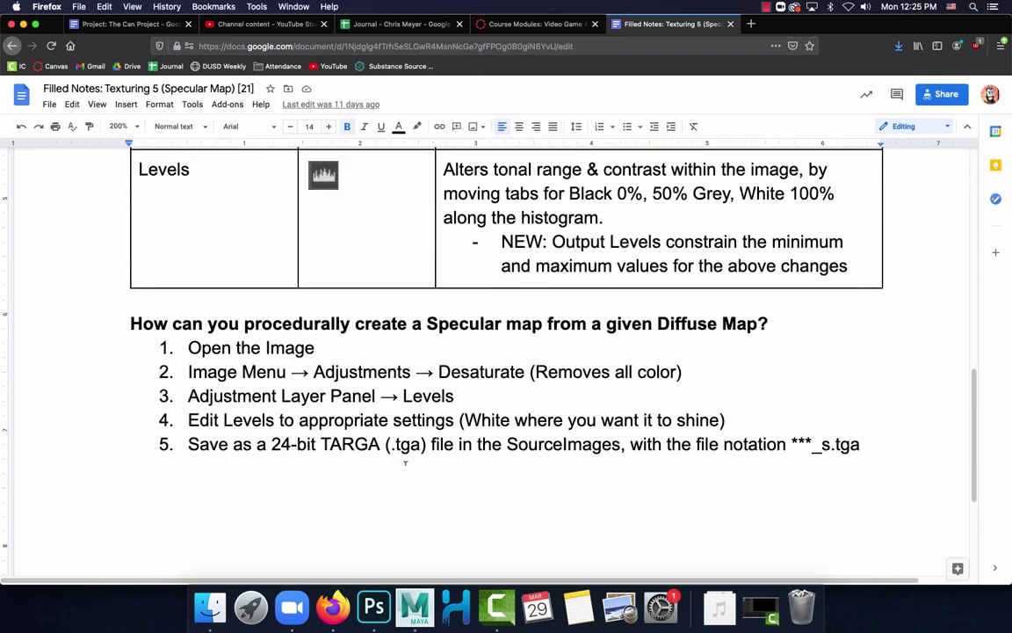
scroll(403, 464, up, 4)
scroll(404, 471, down, 4)
scroll(403, 471, up, 3)
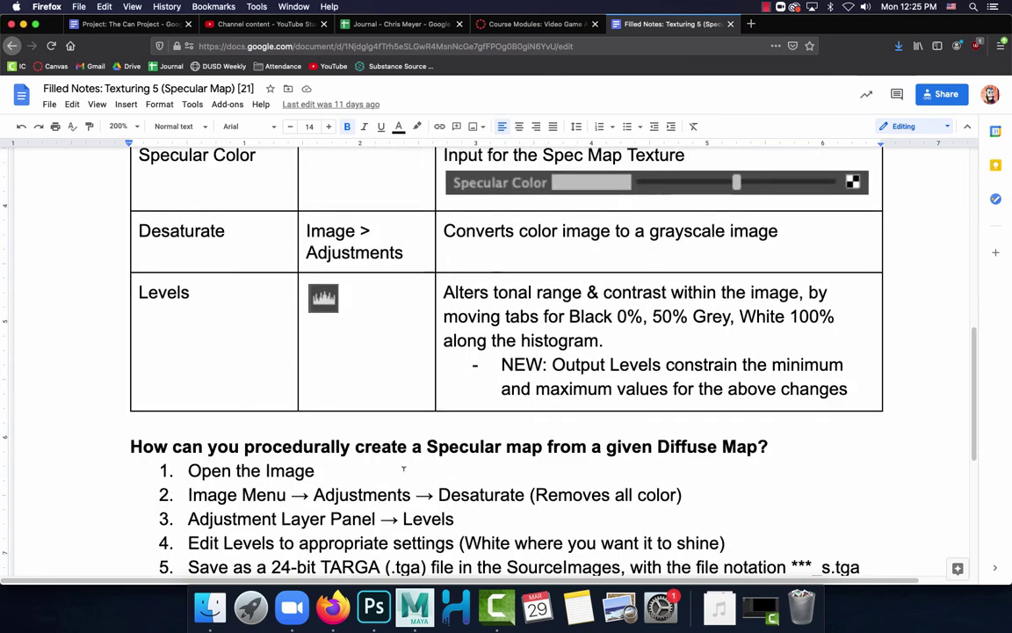
scroll(404, 469, up, 4)
scroll(405, 470, up, 5)
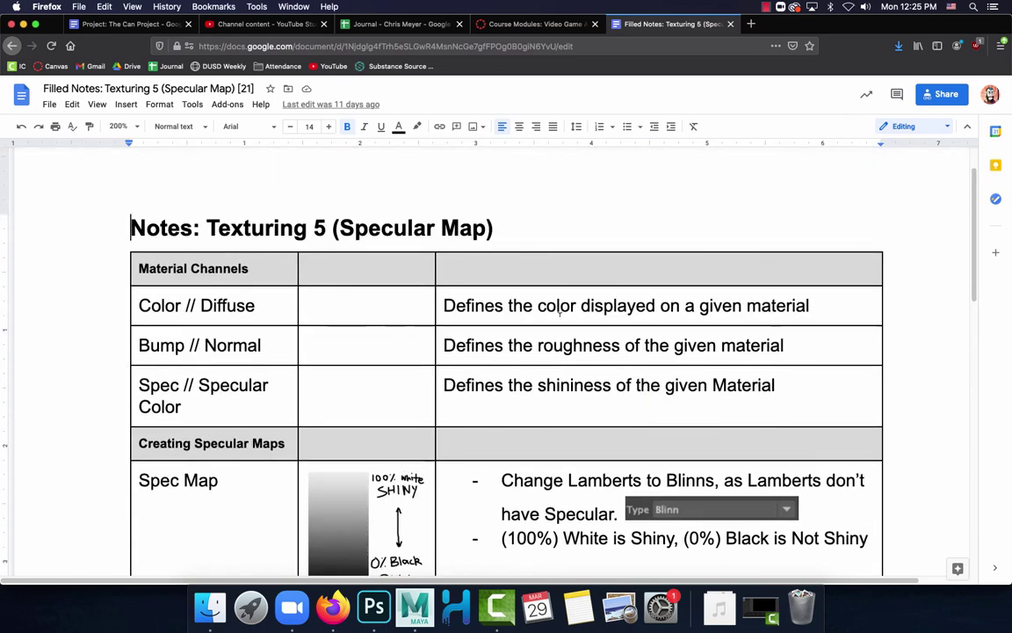